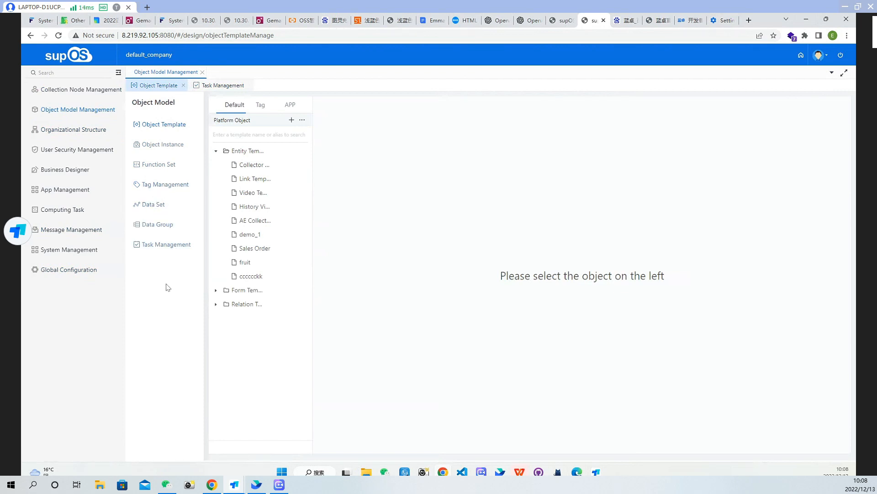
Examine the test function set's basic information, attributes, services, events and subscriptions, finishing back at the function set list
click(170, 165)
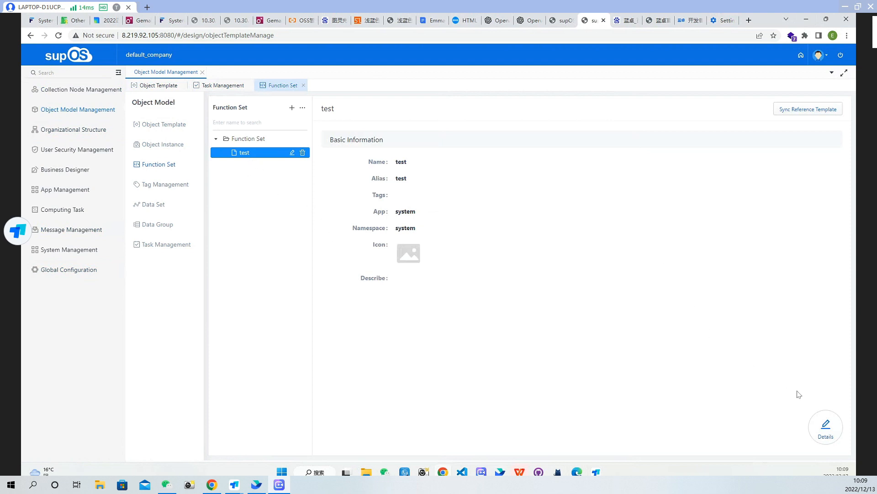
click(837, 429)
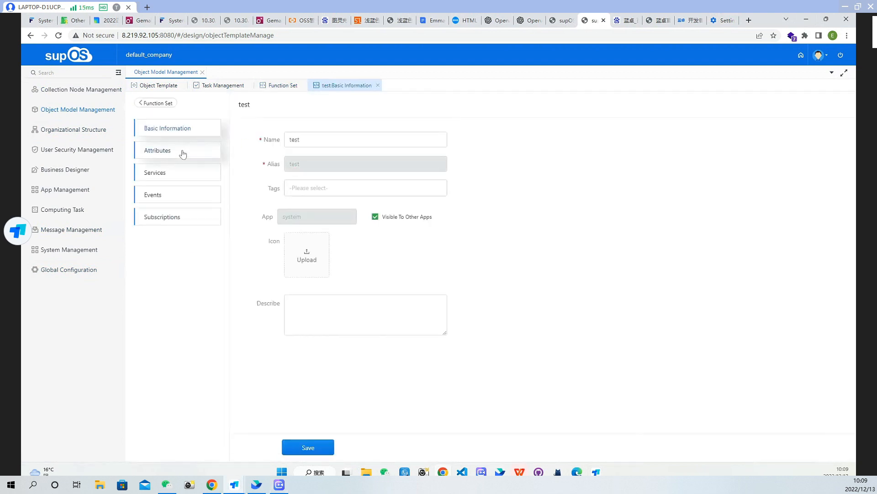
click(181, 151)
click(185, 172)
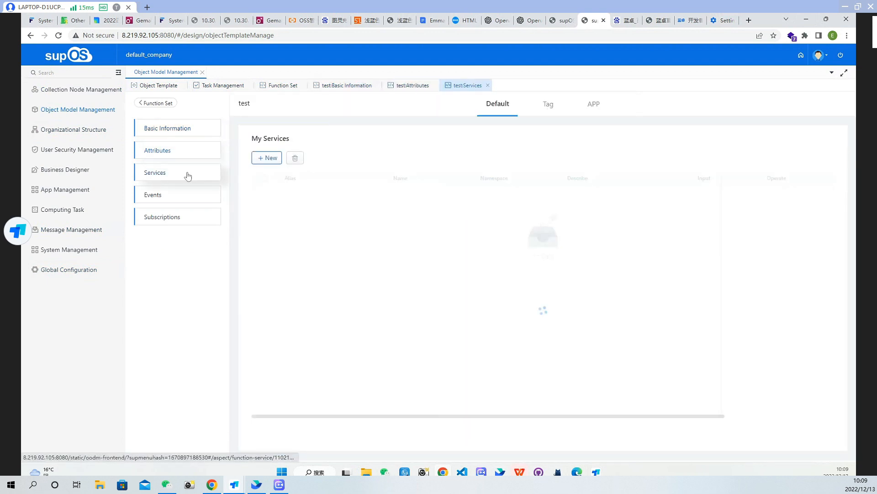
click(181, 197)
click(182, 219)
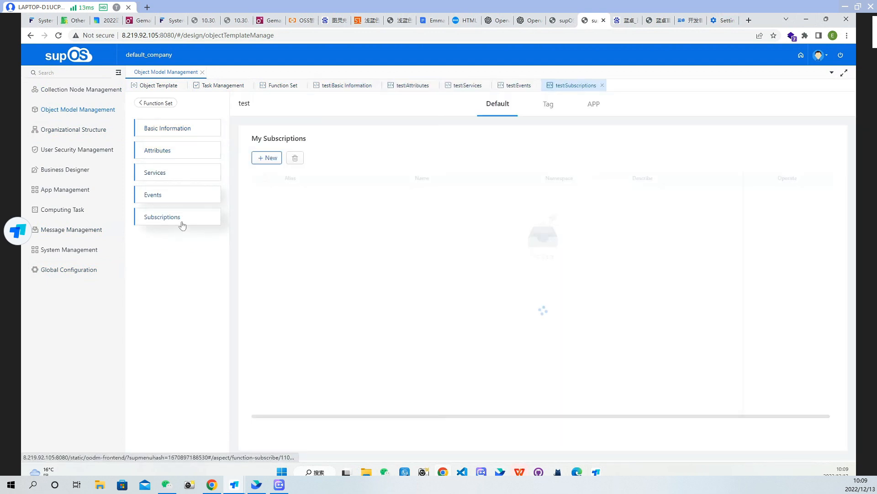
click(195, 155)
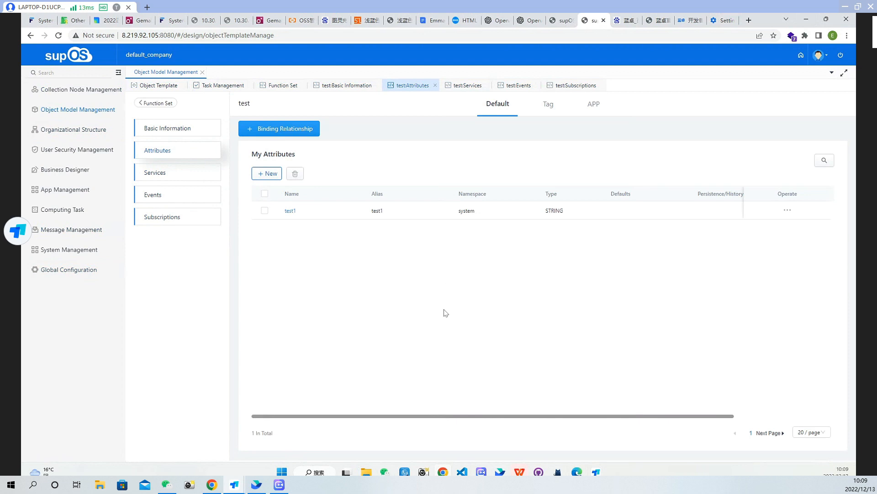
click(158, 104)
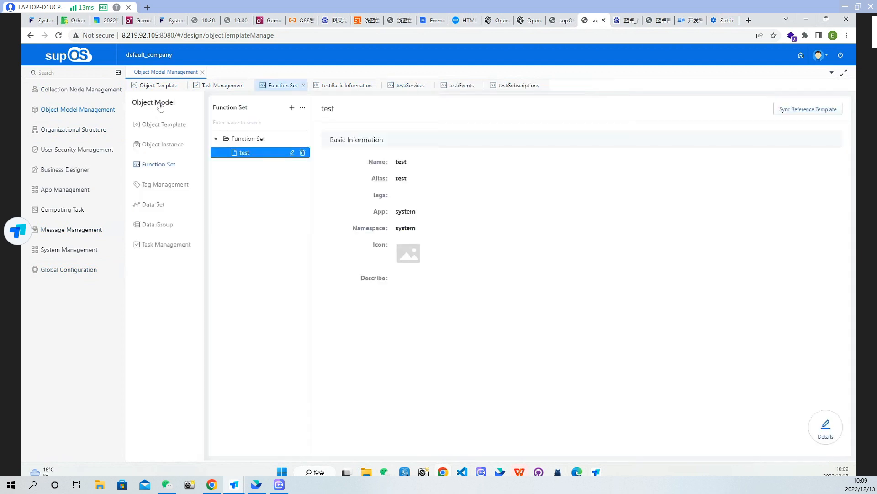
Open the basic information of the entity template with alias cccccc and save it with the test function set assigned
click(173, 125)
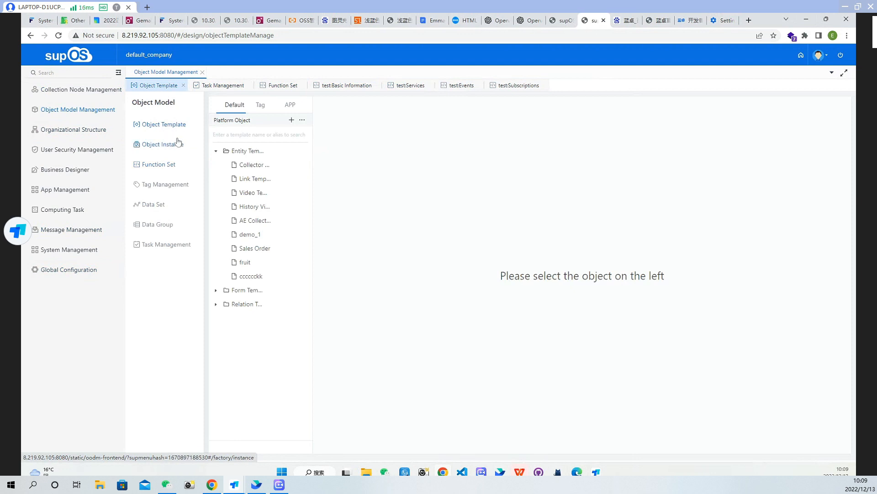
click(258, 276)
click(827, 427)
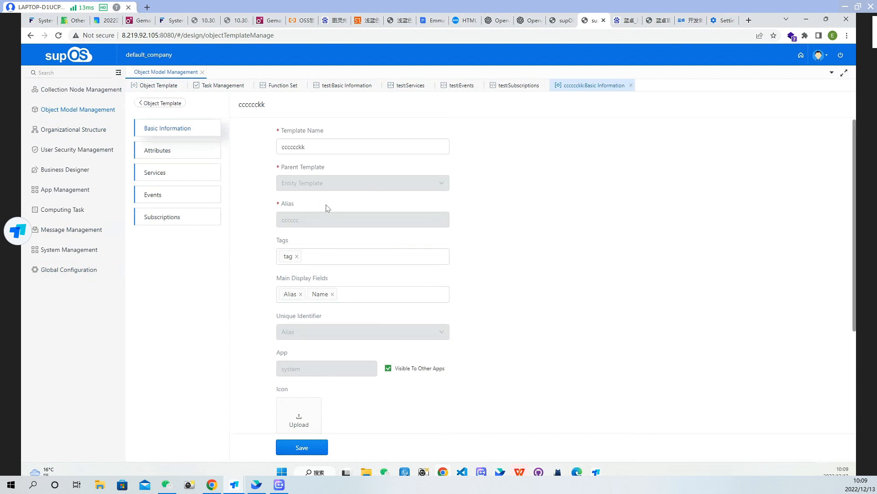
scroll(348, 218, down, 4)
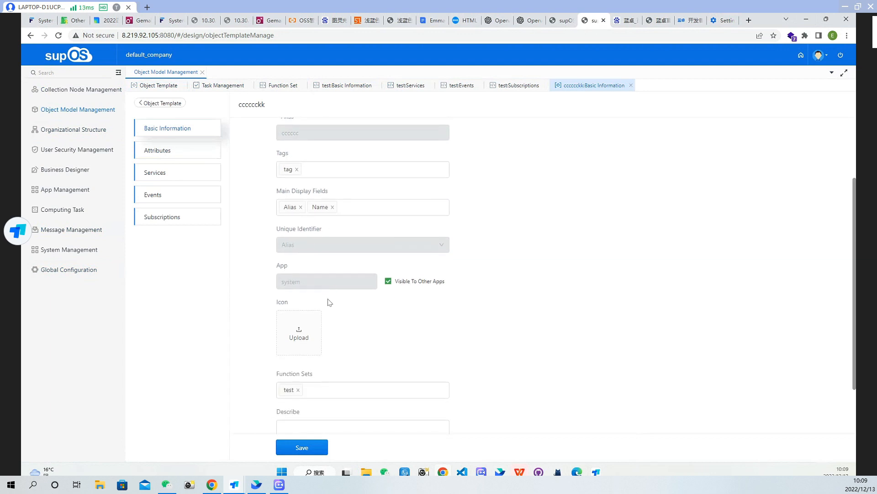
click(317, 330)
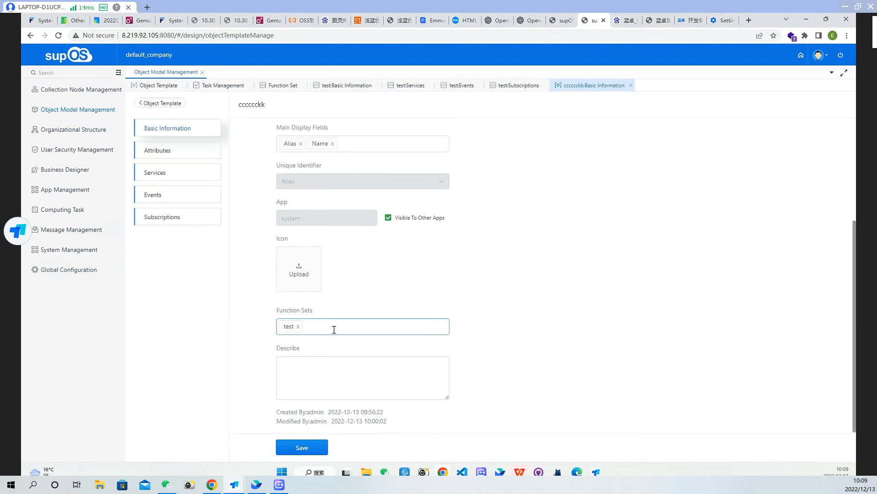
click(311, 449)
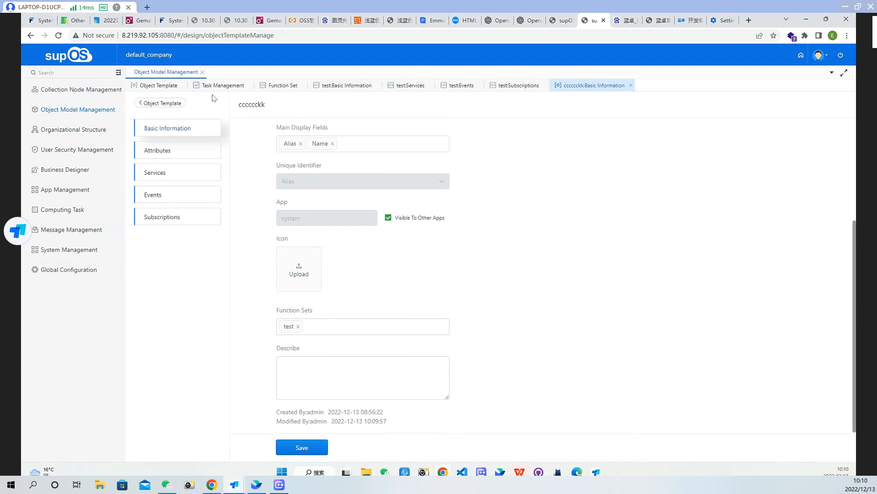
Compare the test function set's attributes with the own attributes of the entity template with alias cccccc
click(350, 87)
click(172, 153)
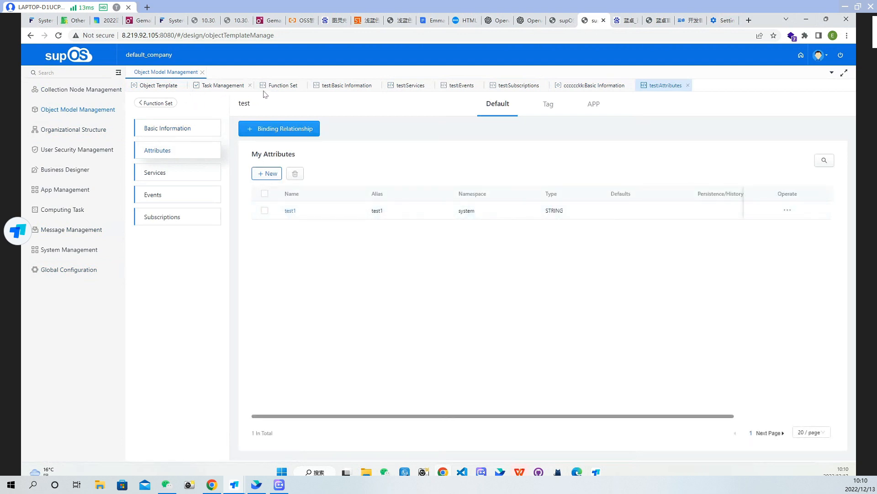
click(594, 87)
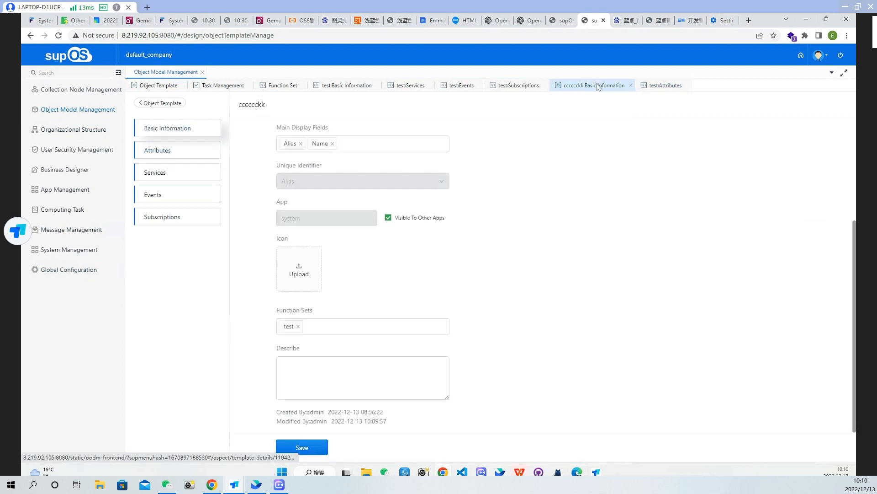
click(174, 150)
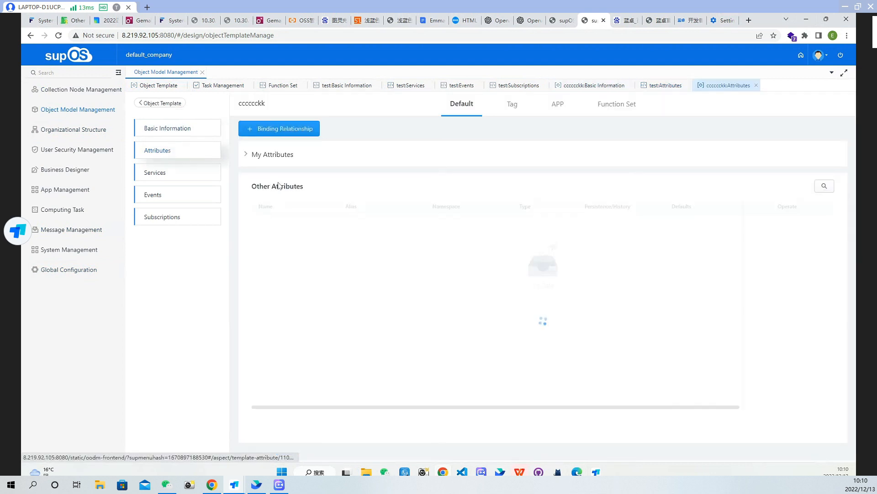
click(249, 155)
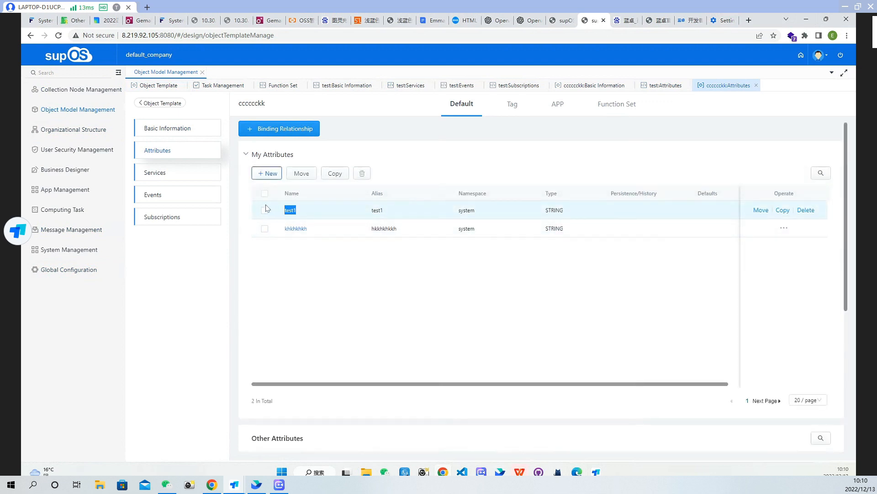
drag(596, 244, 407, 182)
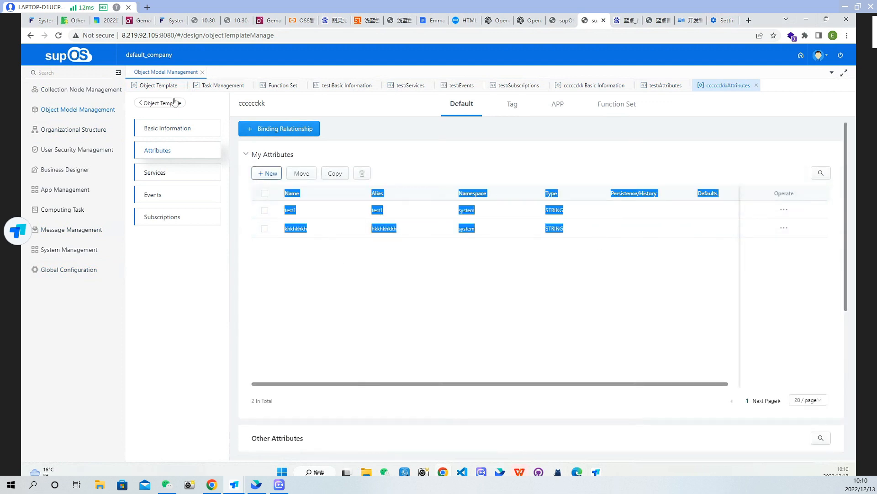
click(374, 290)
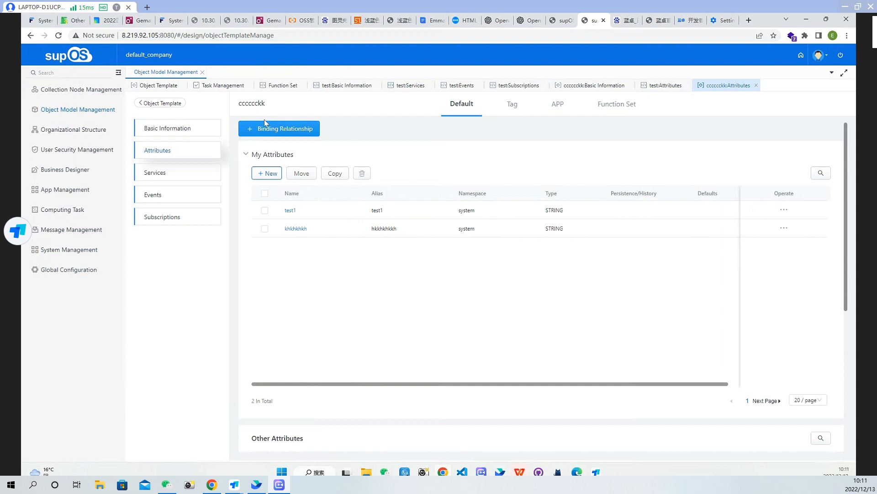
Revisit the test function set's overview, and view the tags in the Object and Attribute tag categories
click(155, 103)
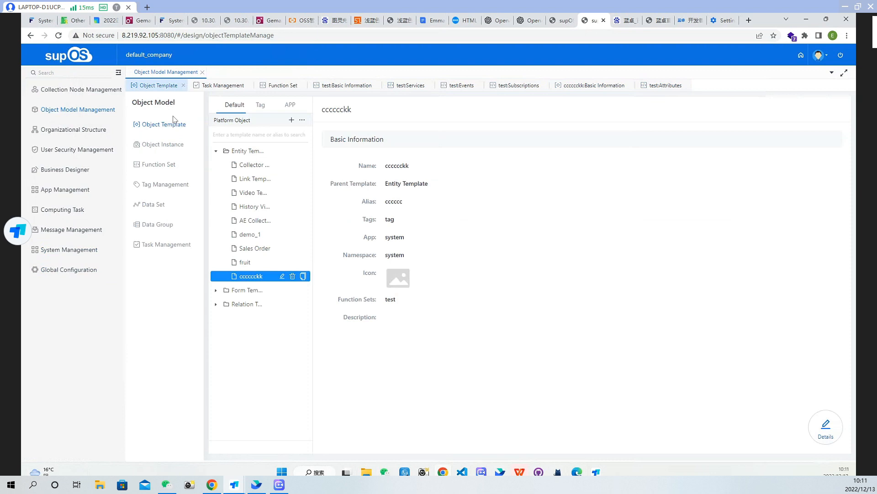
click(161, 168)
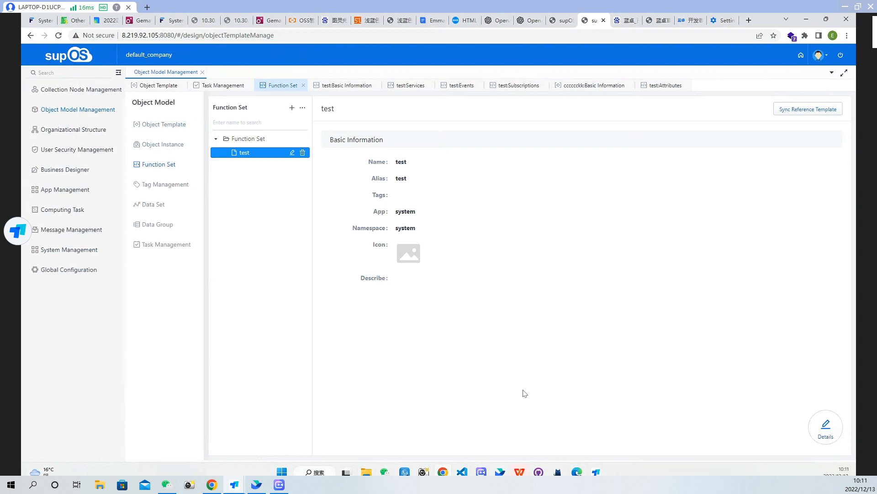
click(180, 187)
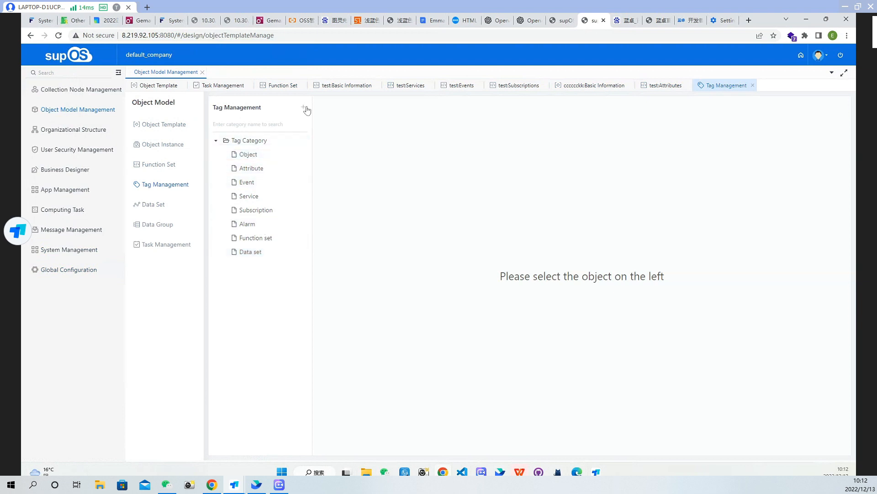
click(252, 156)
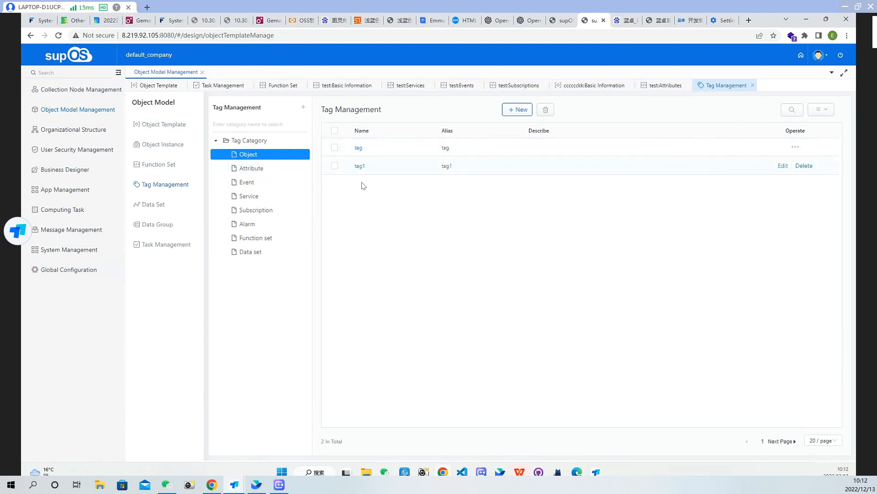
click(254, 169)
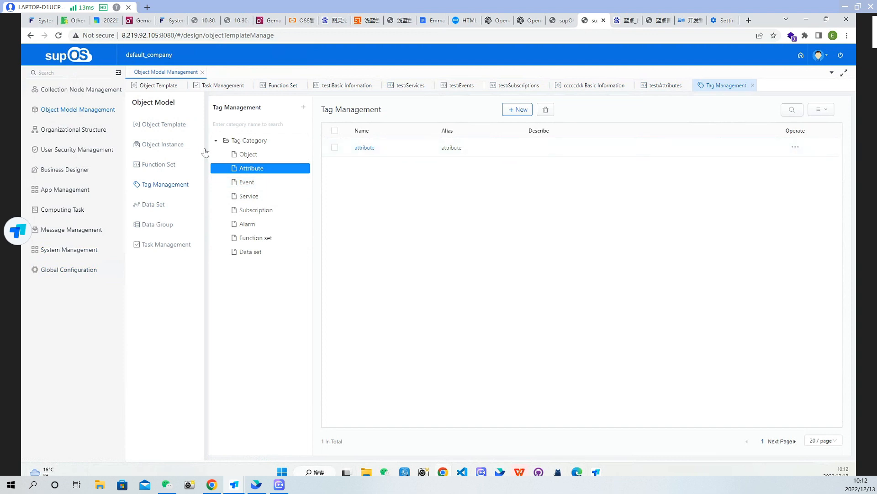
Compare the tag options offered in the template's basic information with the tags in the Object tag category
click(165, 124)
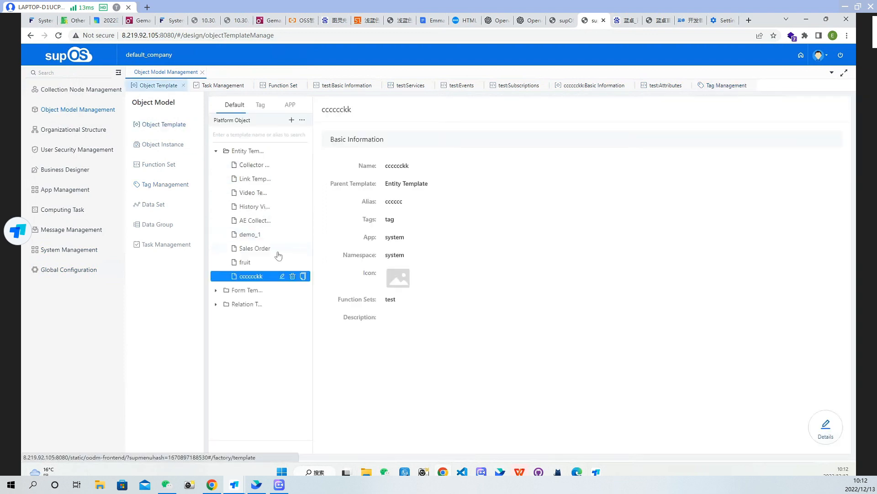
click(826, 428)
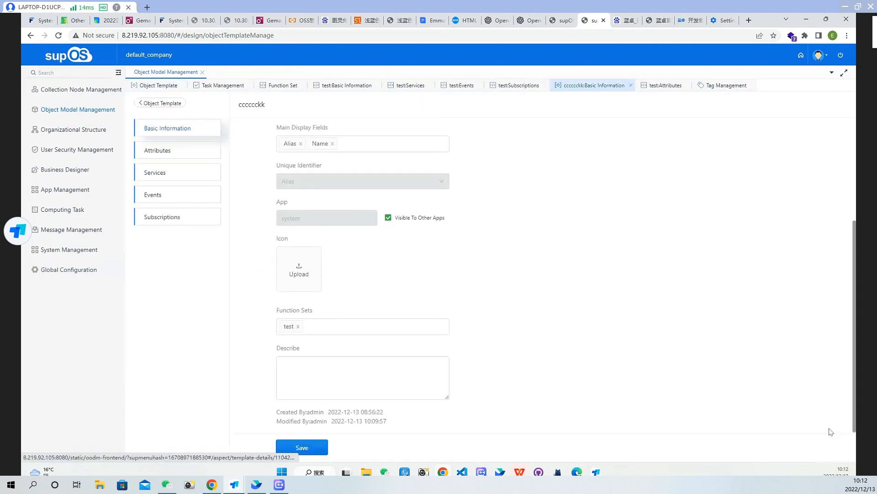
scroll(315, 222, up, 3)
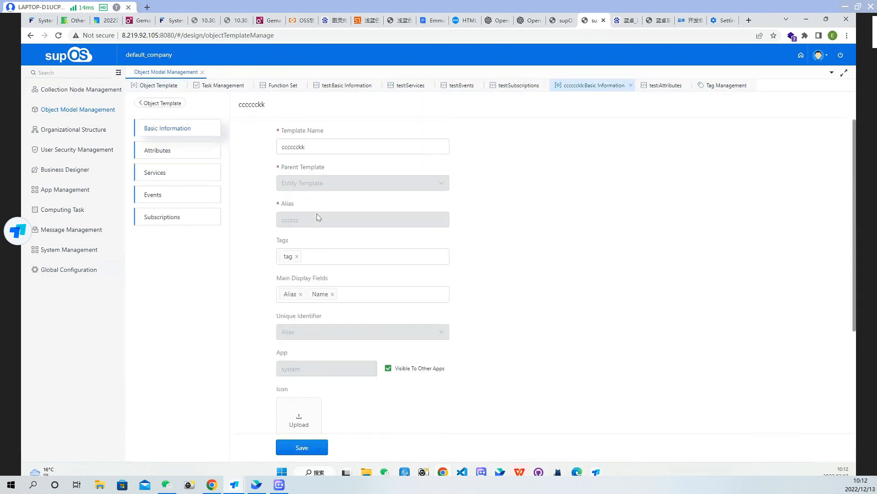
click(318, 256)
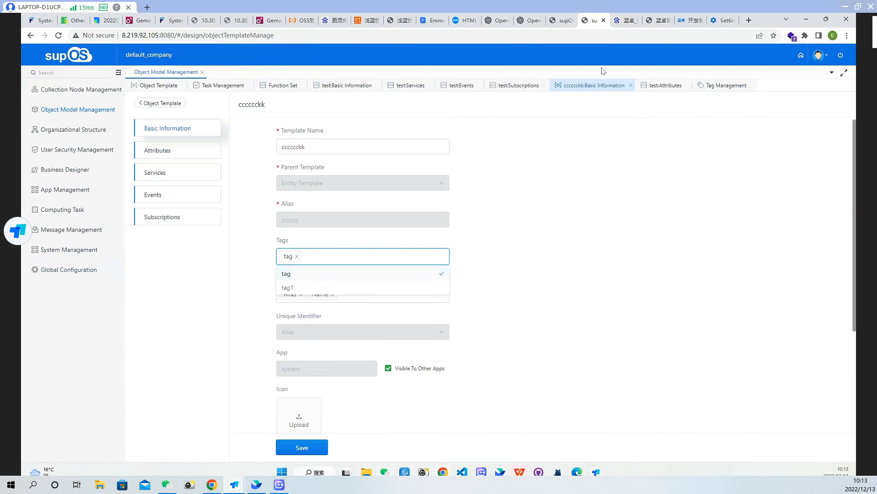
click(732, 86)
click(251, 155)
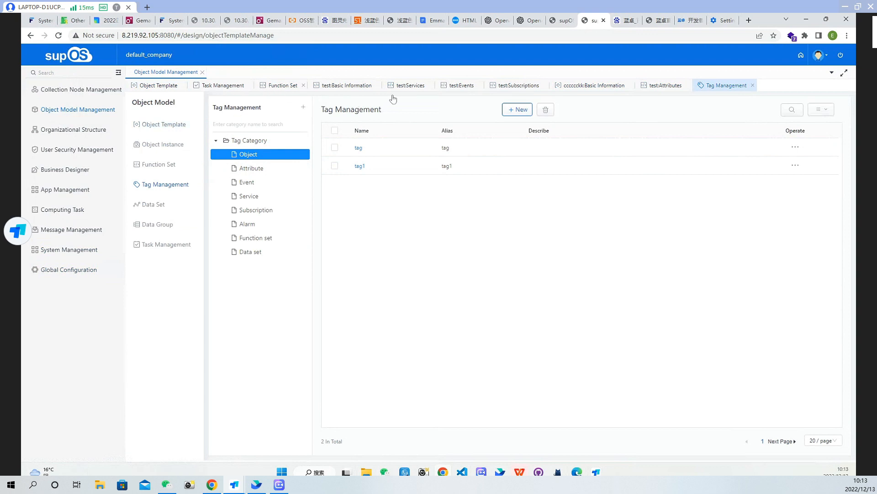
Assign the attribute tag to the test1 attribute of the entity template with alias cccccc and save the attribute
click(612, 86)
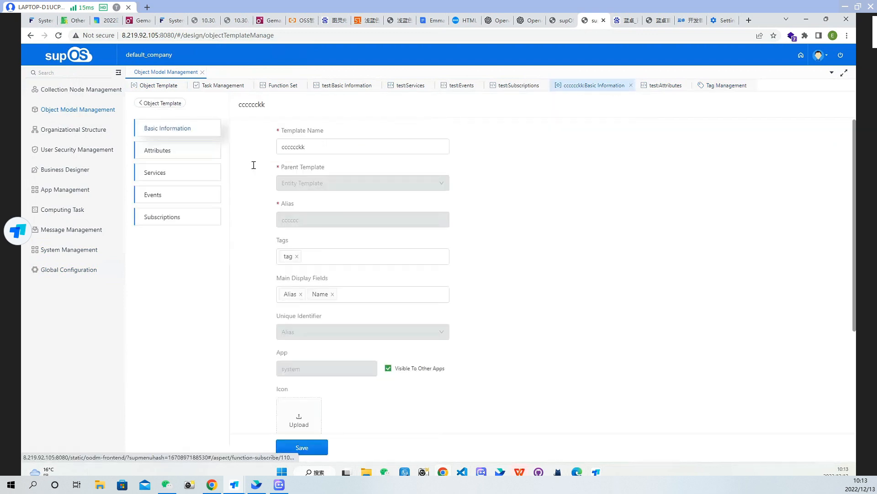
click(182, 151)
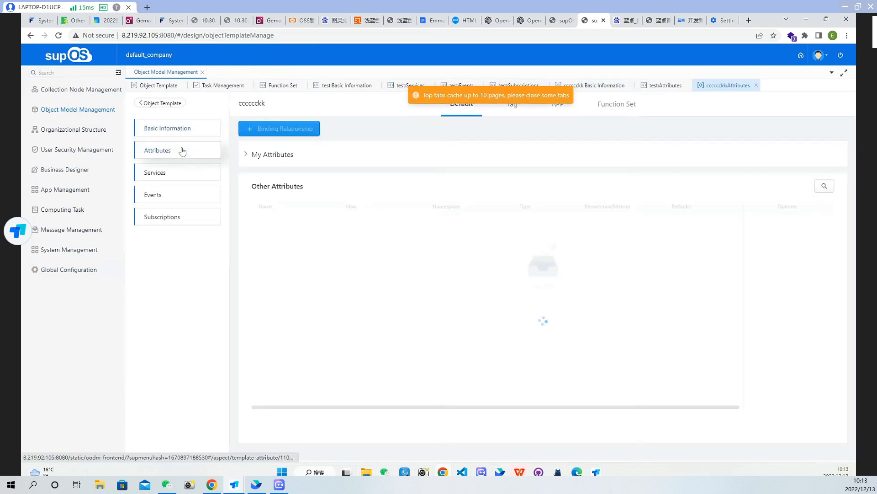
click(246, 155)
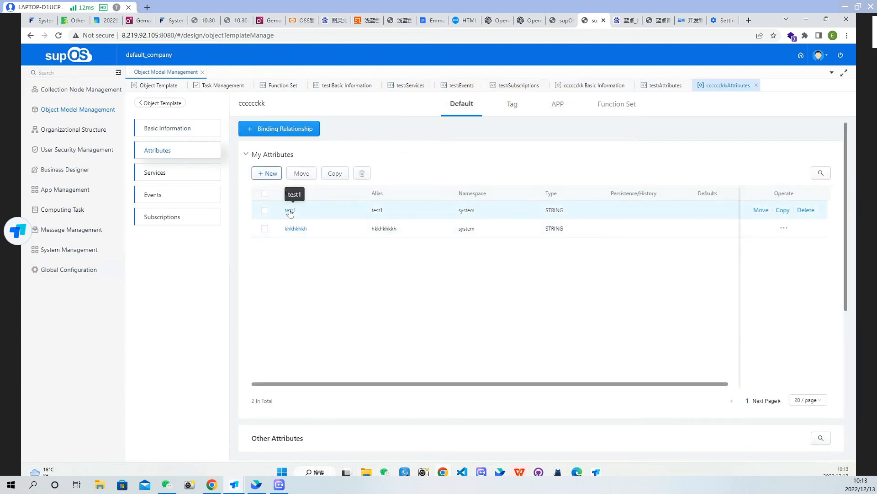
click(295, 210)
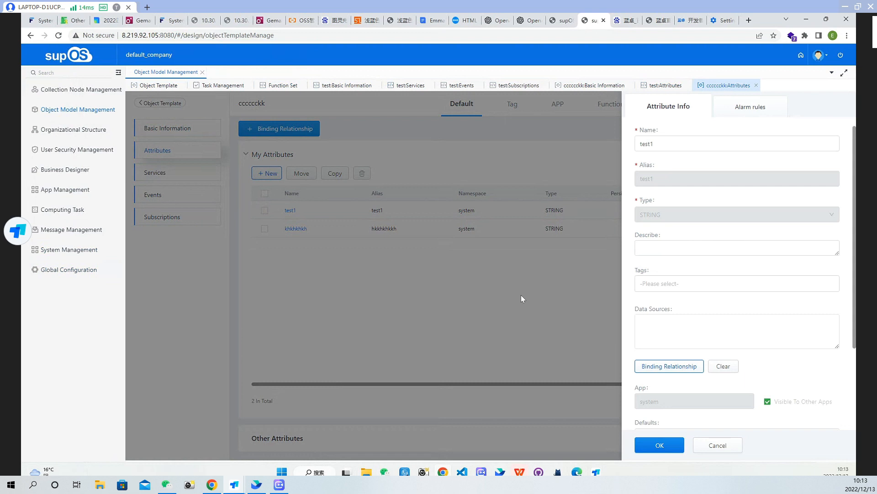
click(703, 282)
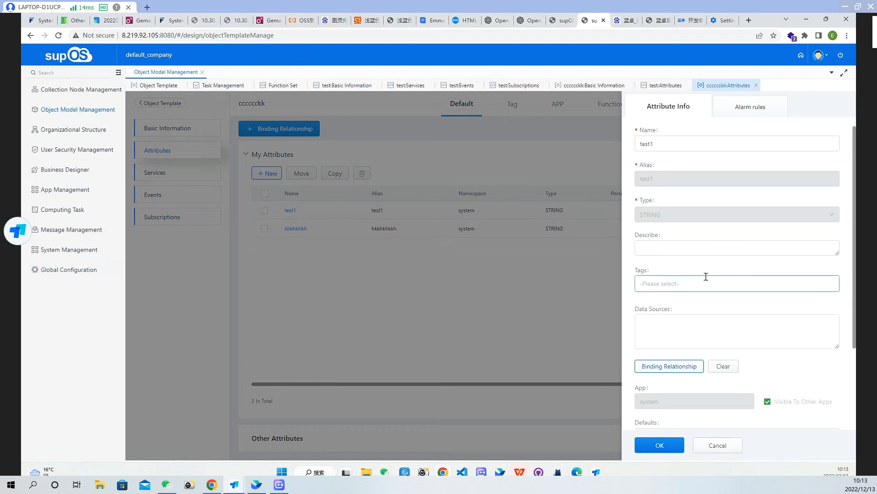
click(661, 303)
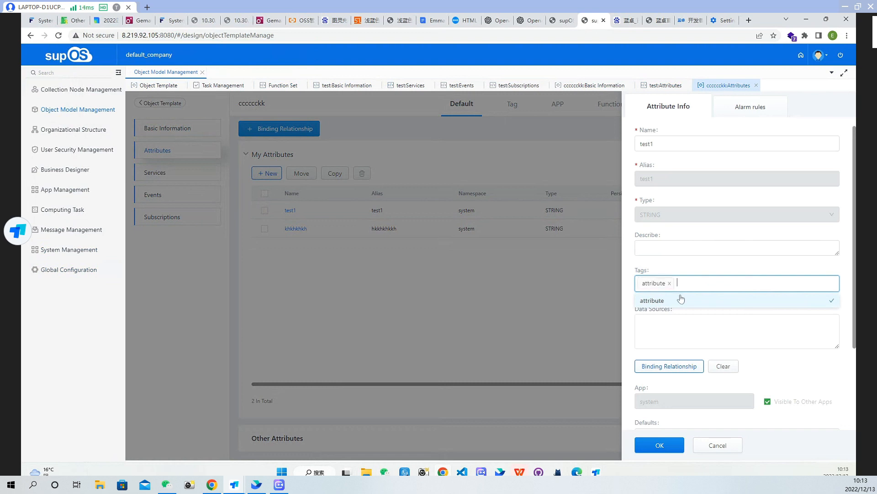
click(666, 444)
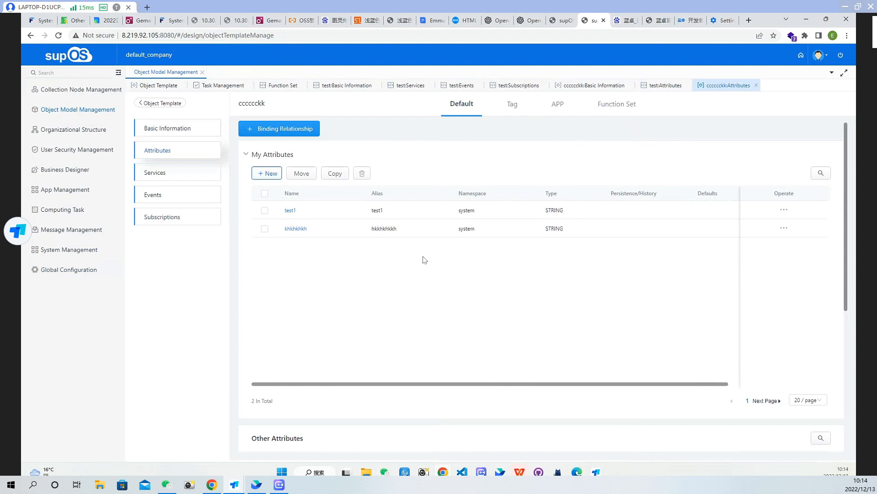
View the attributes of the template with alias cccccc by tag, comparing the No Tag group with the attribute tag group
click(512, 104)
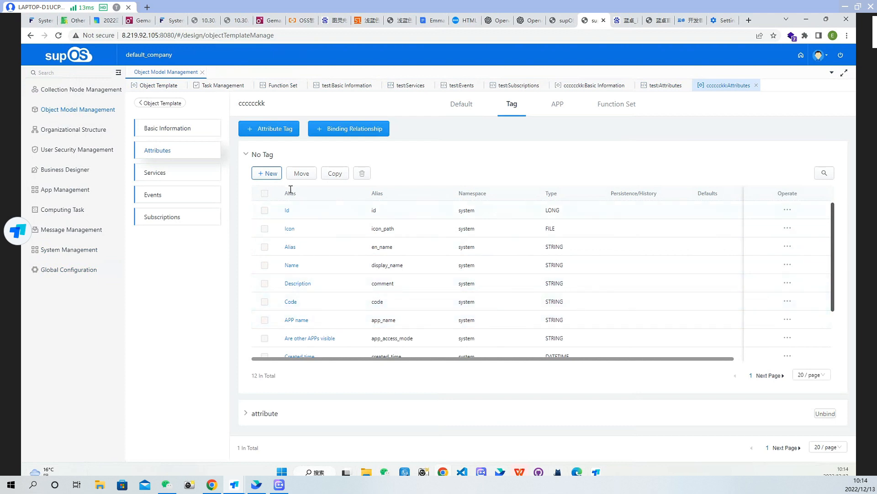
scroll(311, 325, down, 3)
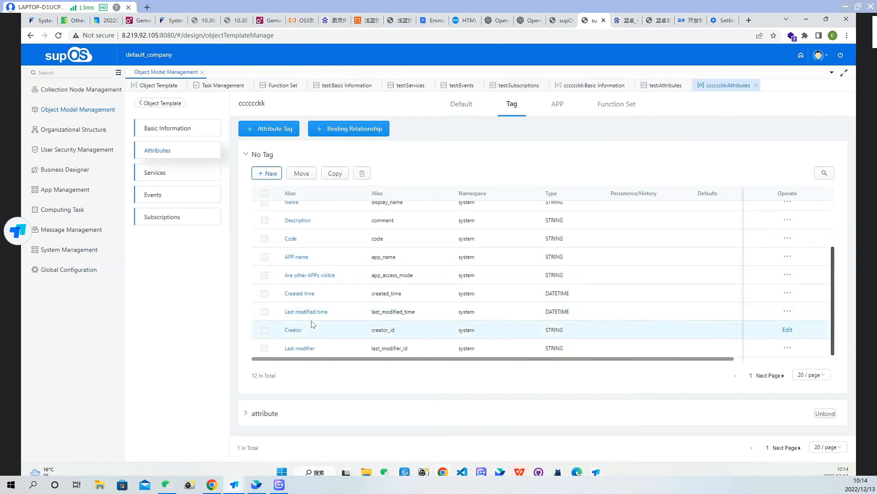
click(251, 153)
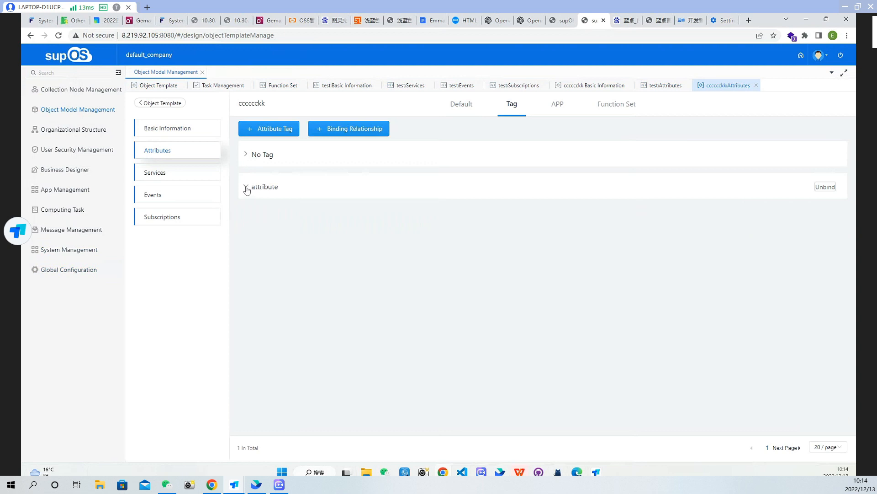
click(246, 187)
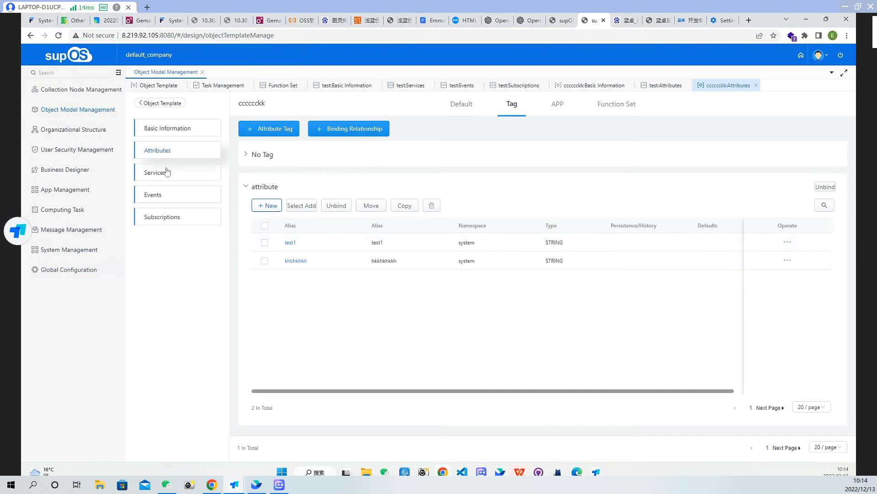
View the object templates by tag, and examine which templates the object instances list groups under tag
click(177, 106)
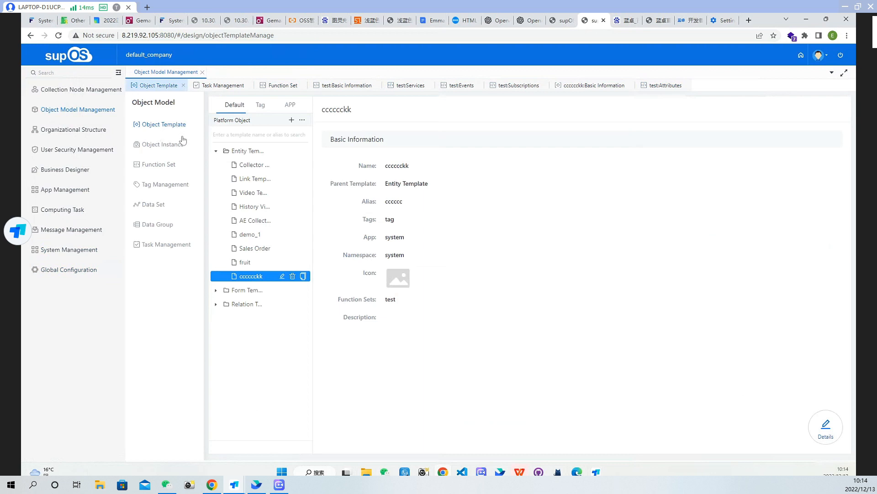
click(261, 105)
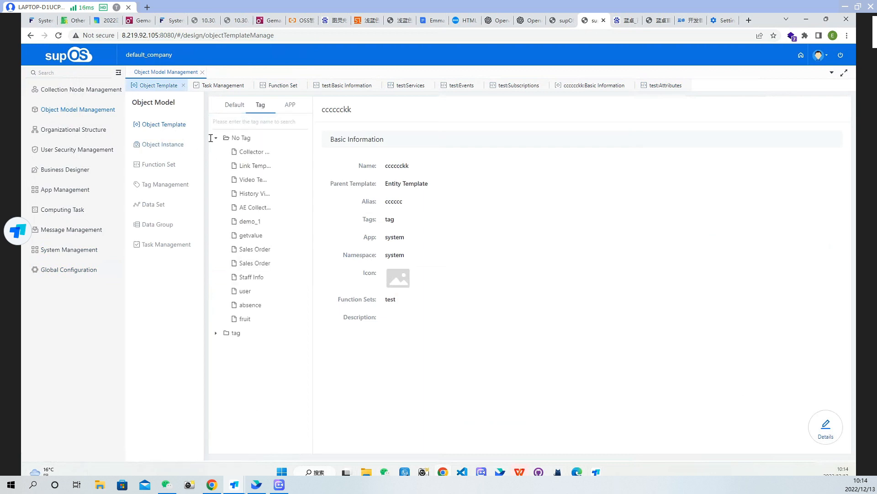
click(170, 148)
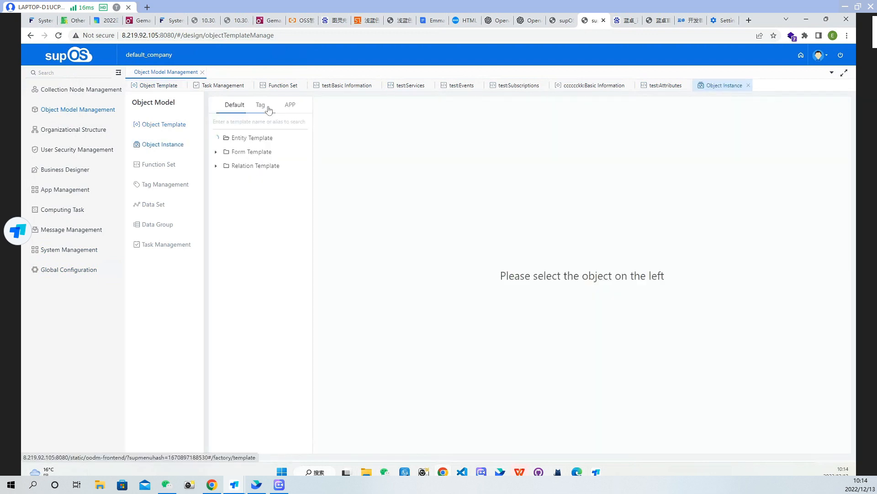
click(262, 106)
click(217, 142)
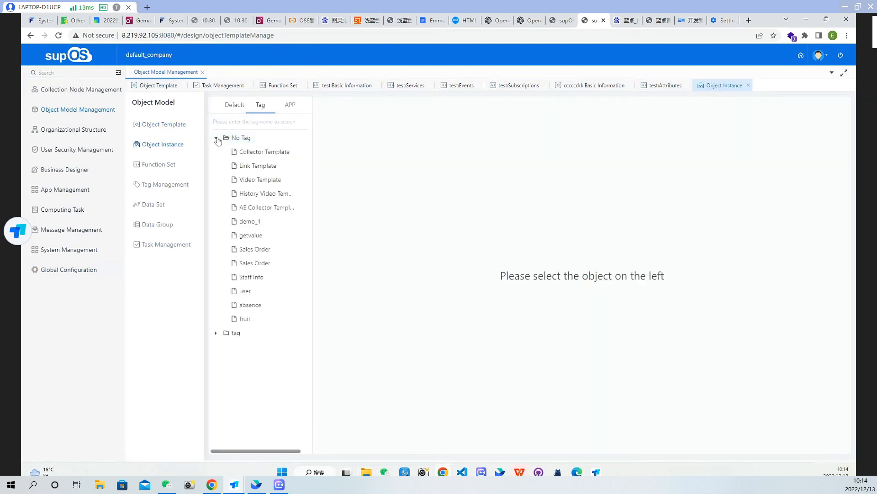
click(215, 137)
click(217, 151)
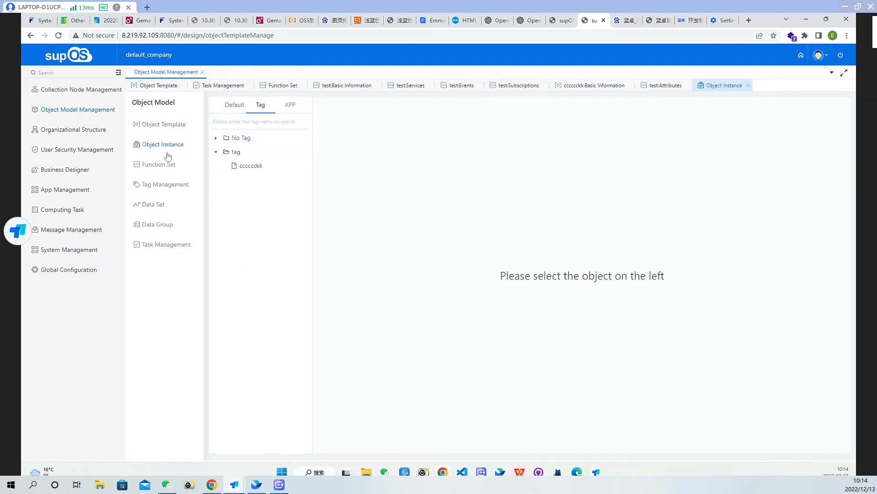
Return to the object templates classified by tag and examine which template is grouped under tag
click(163, 124)
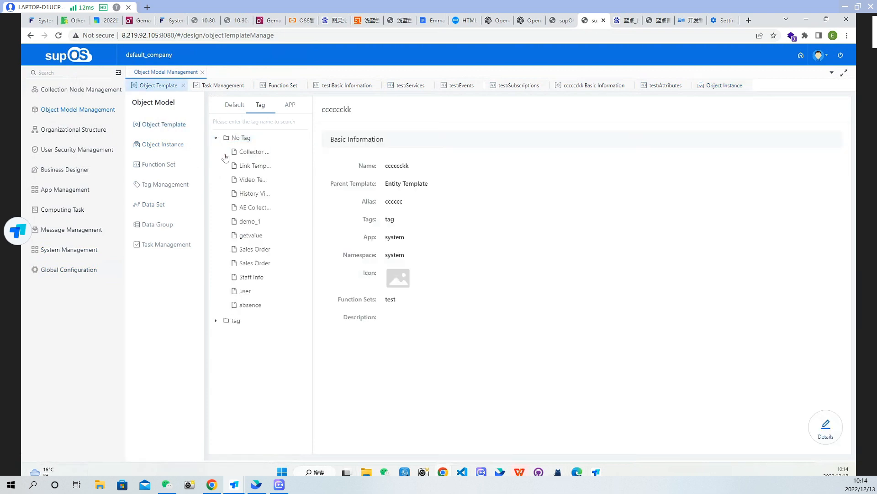
click(226, 138)
click(236, 152)
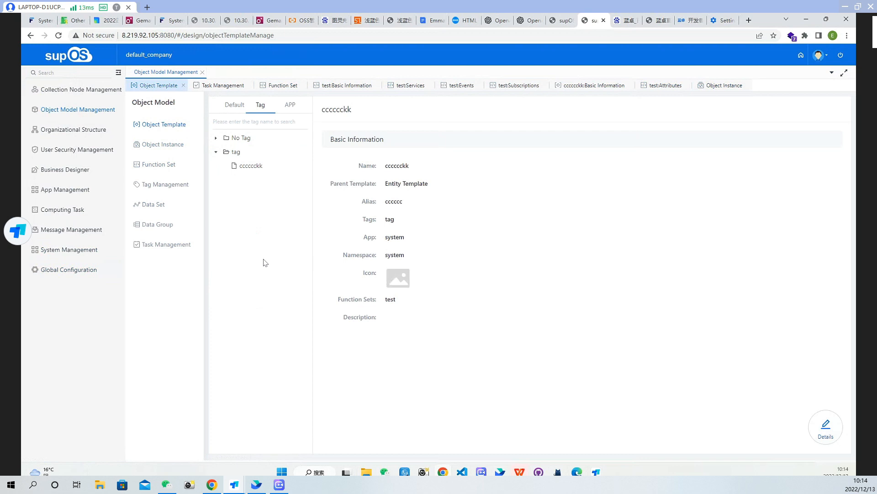
Review the basic information and field definitions of the database data set, then close its details with confirmation
click(149, 204)
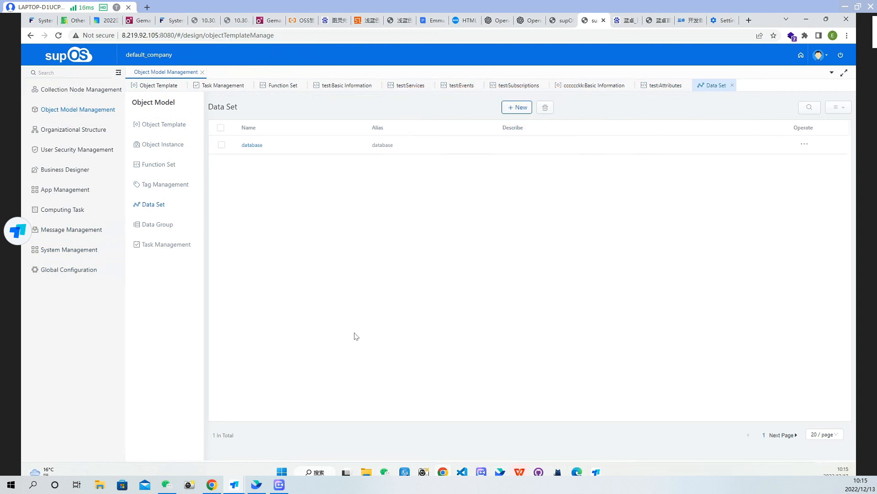
click(253, 145)
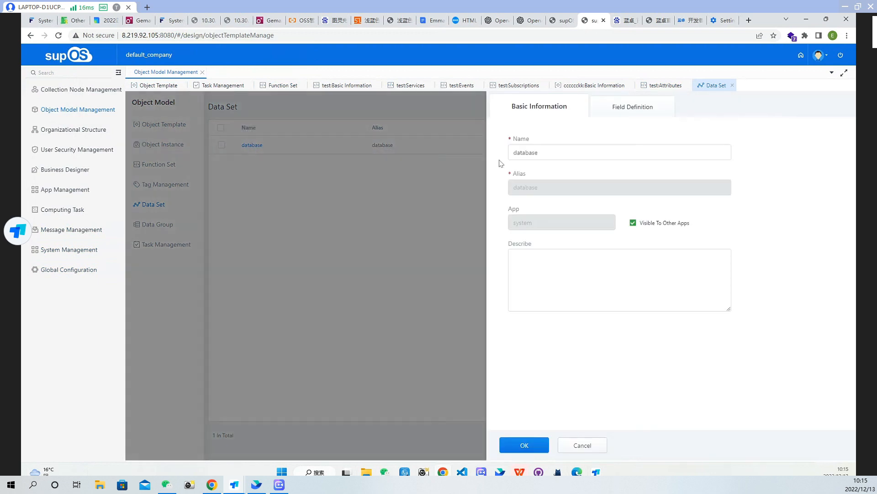
click(638, 107)
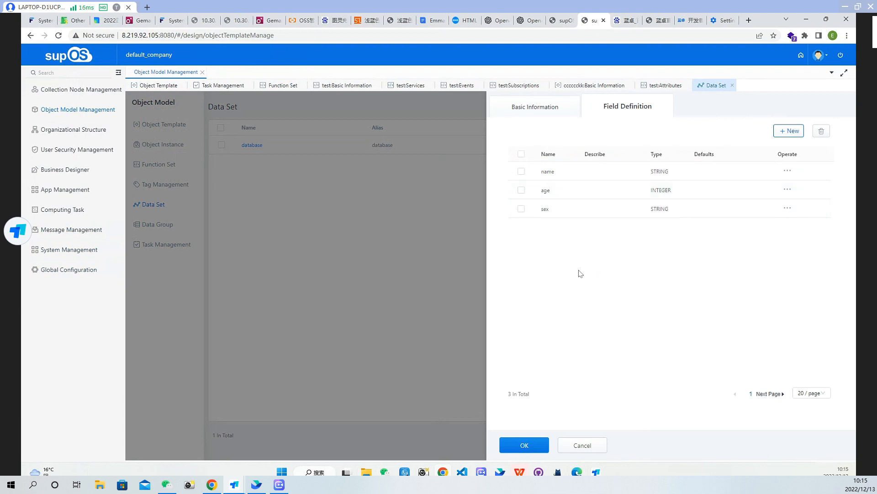
click(542, 452)
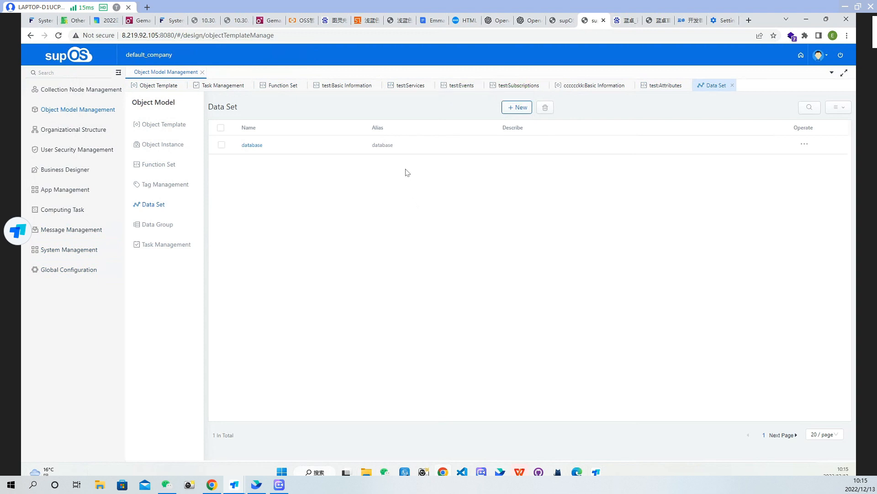
Open the permission configuration of the test data group and examine the selectable object templates without adding any
click(163, 226)
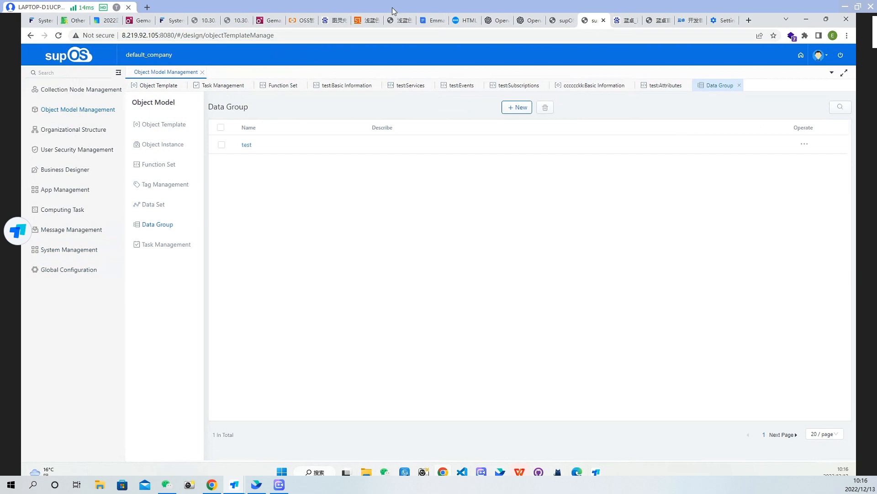
click(248, 146)
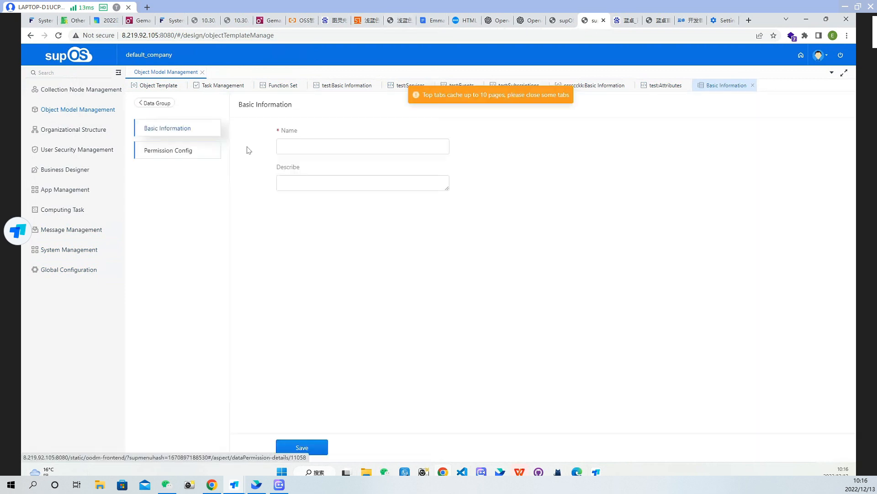
click(186, 151)
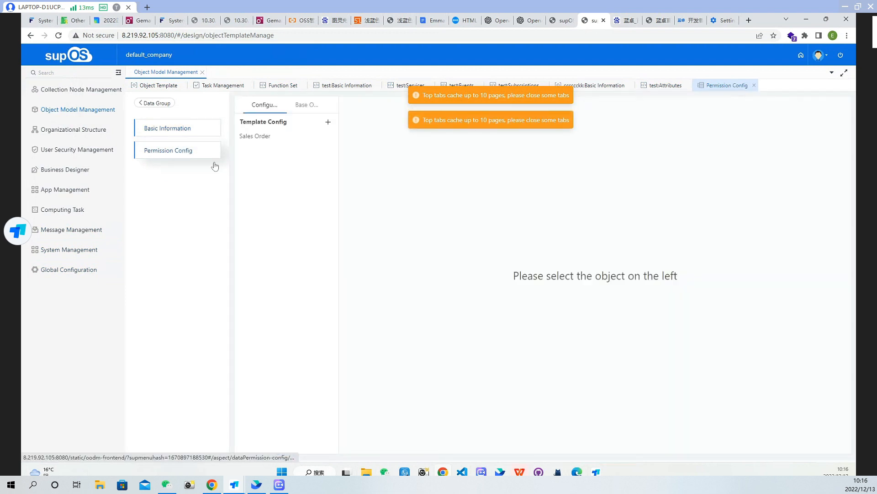
click(327, 121)
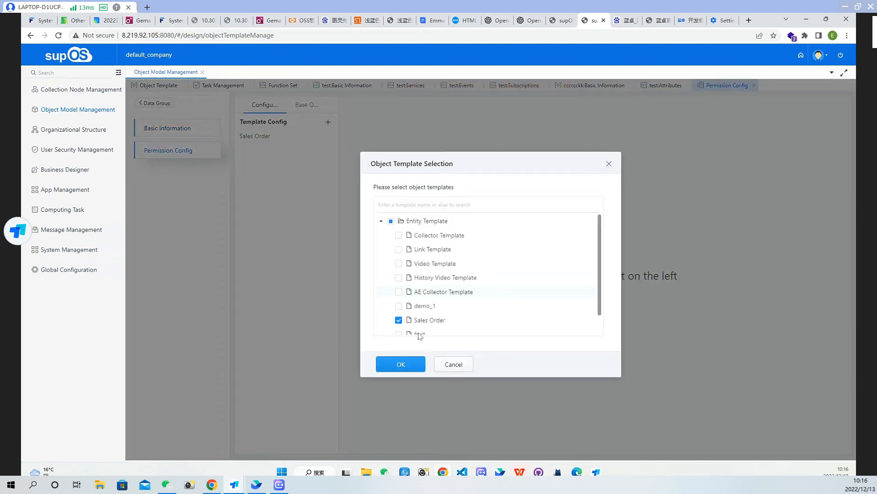
scroll(438, 316, down, 2)
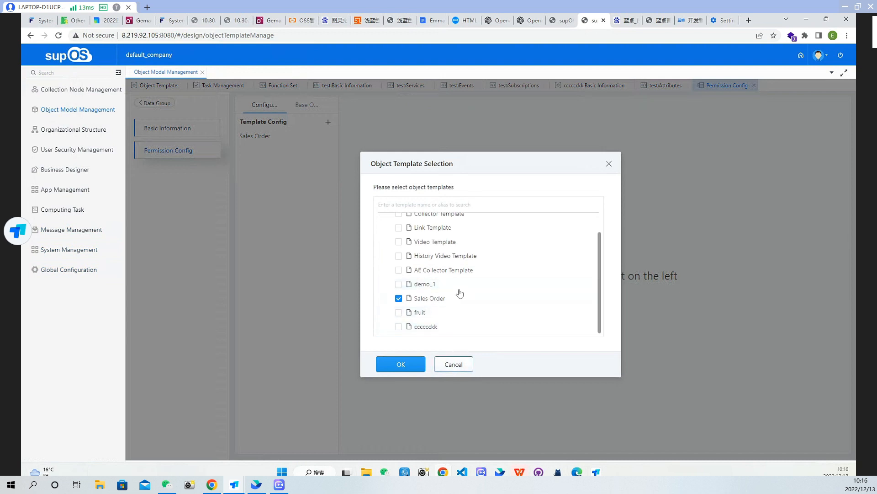
click(456, 368)
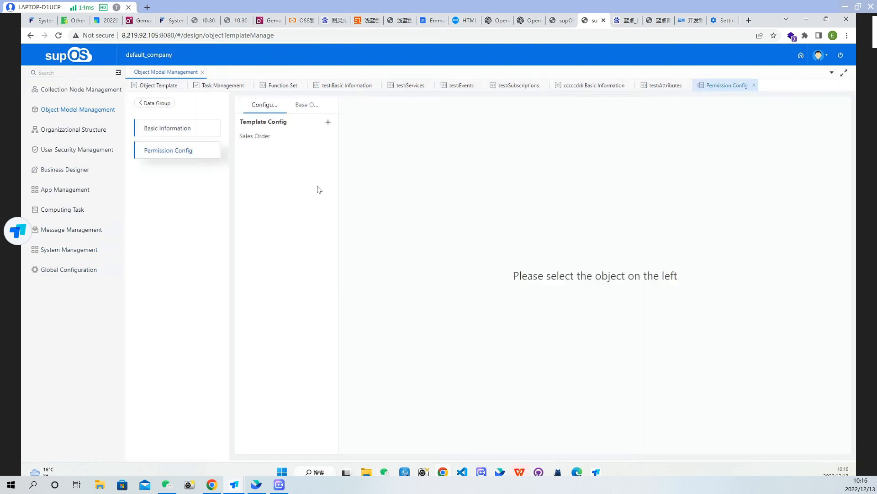
View the Sales Order template's permitted instances and confirm the instance selection with only sales1 chosen
click(263, 136)
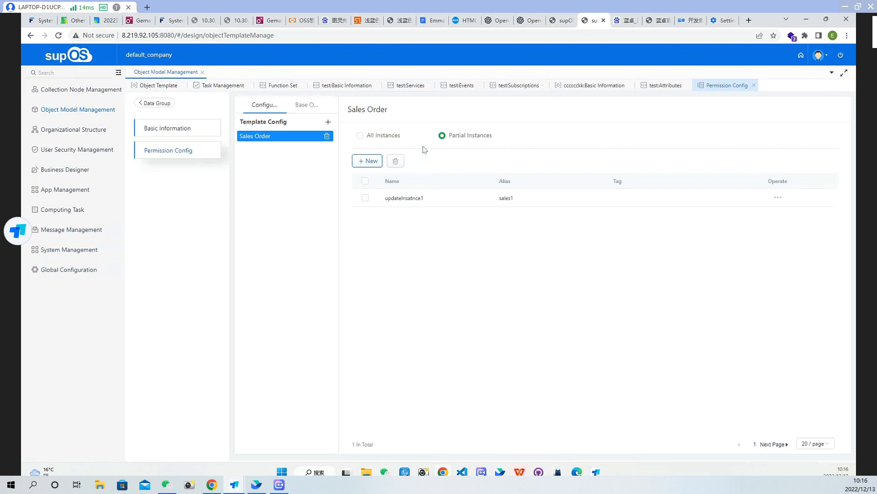
click(366, 161)
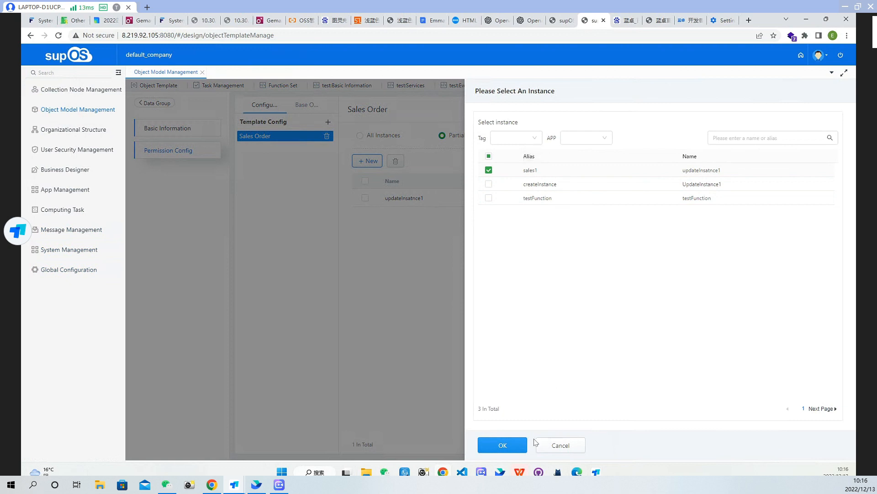
click(503, 444)
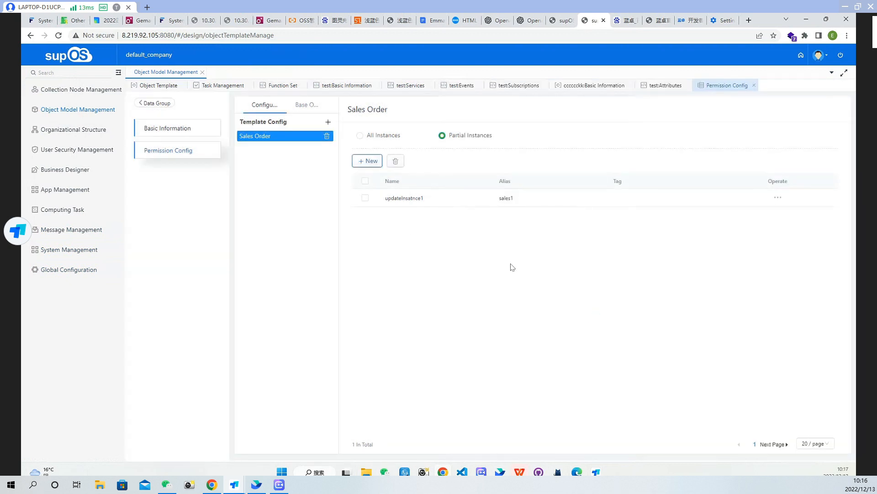
Open the attribute configuration of the sales1 instance and try to confirm the attribute selection with only age chosen
mouse_move(761, 199)
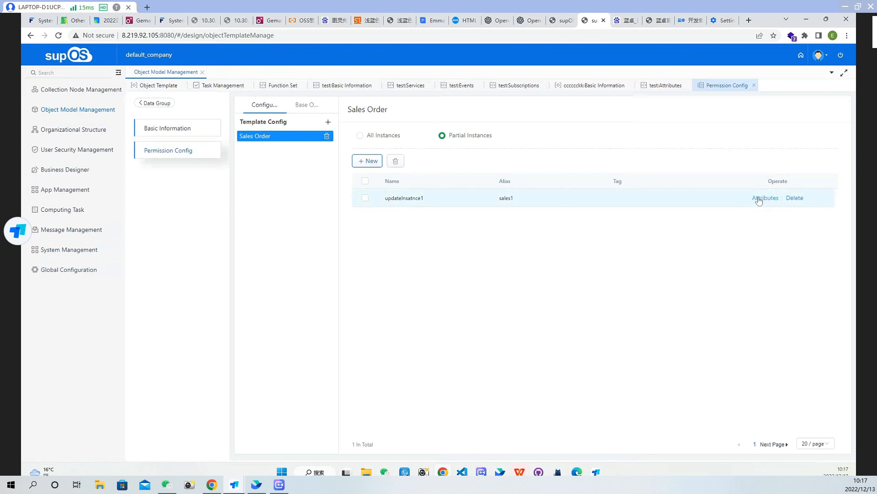
click(757, 199)
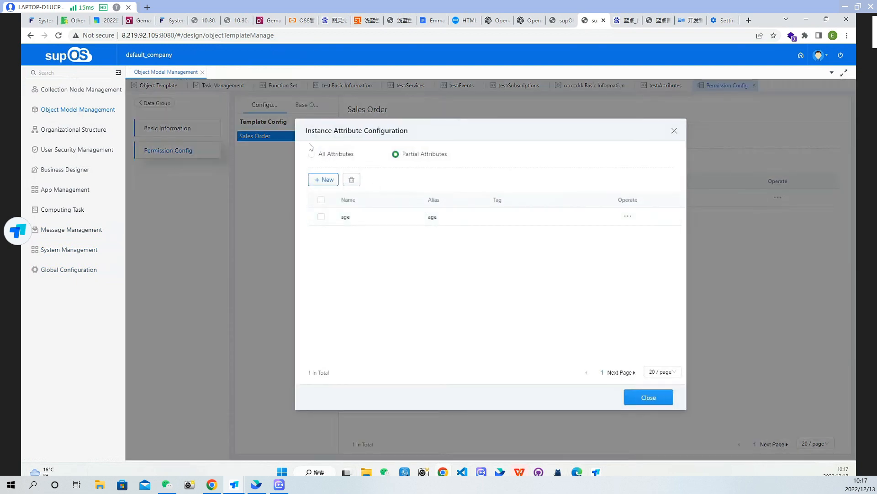
click(323, 180)
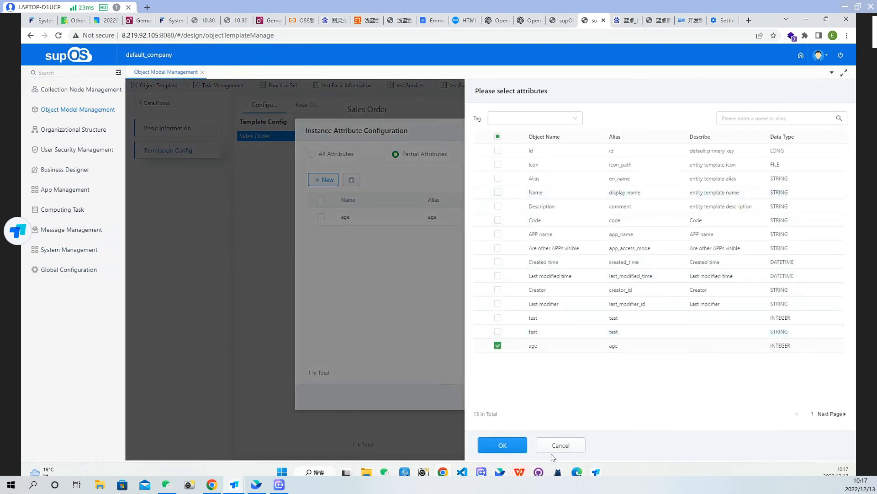
click(503, 446)
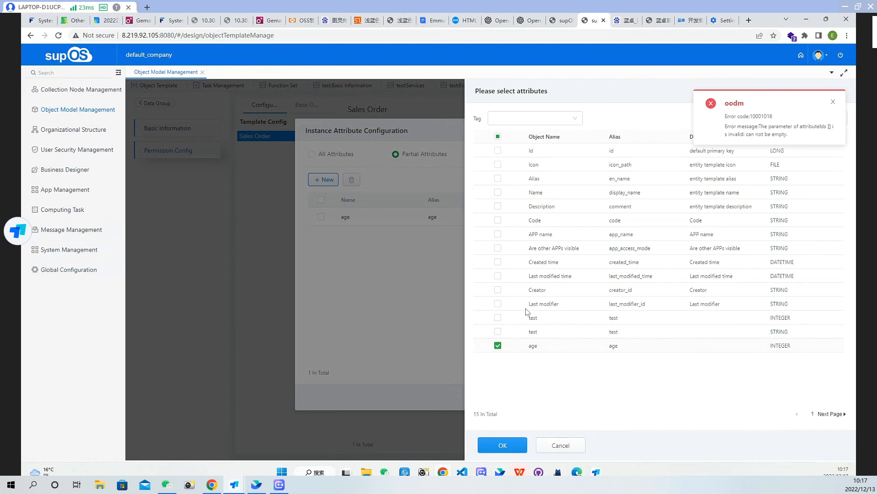
click(560, 448)
Set the alarm configuration of the age attribute to Partial Alarms and close the instance attribute configuration
mouse_move(617, 228)
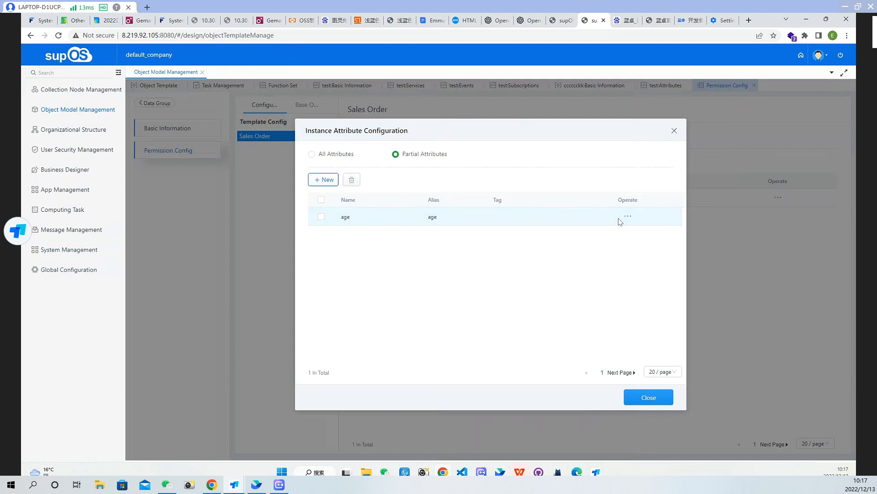
click(618, 218)
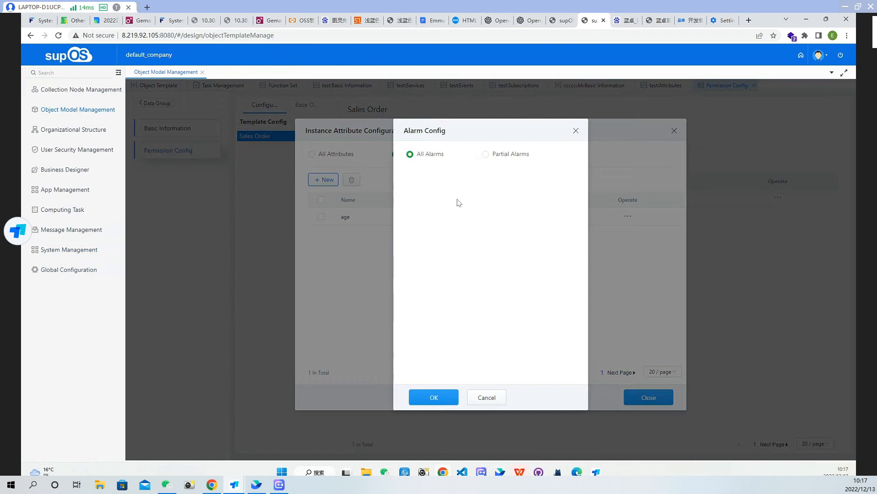
drag(500, 156, 502, 155)
click(486, 156)
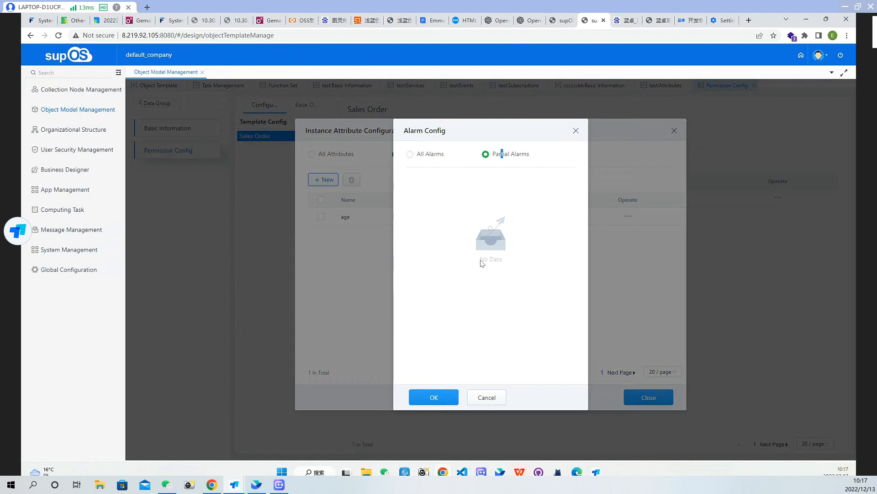
click(435, 398)
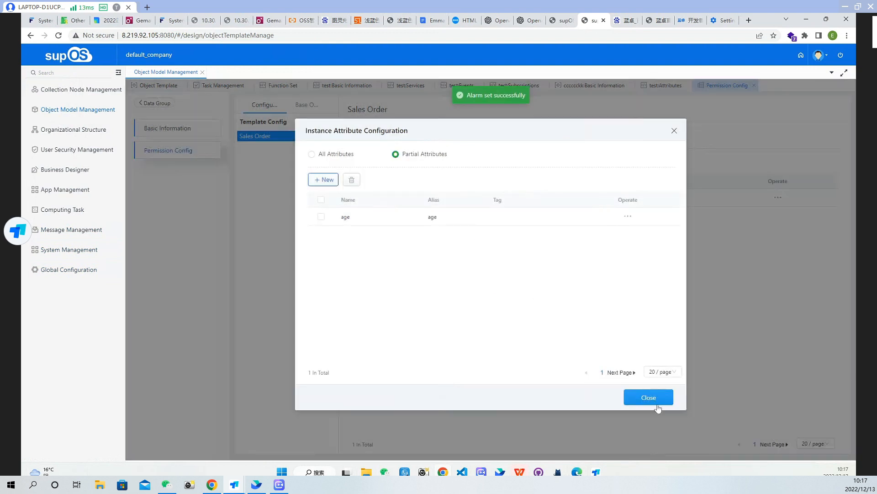
click(658, 406)
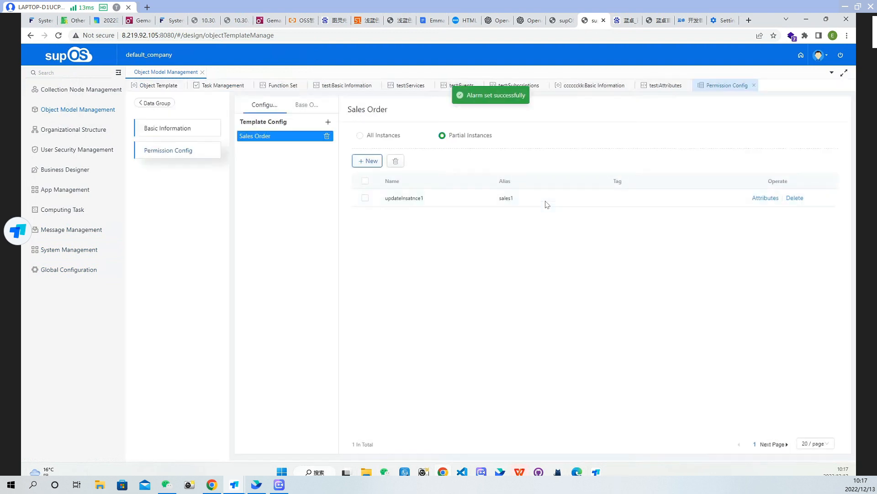
drag(546, 201, 340, 181)
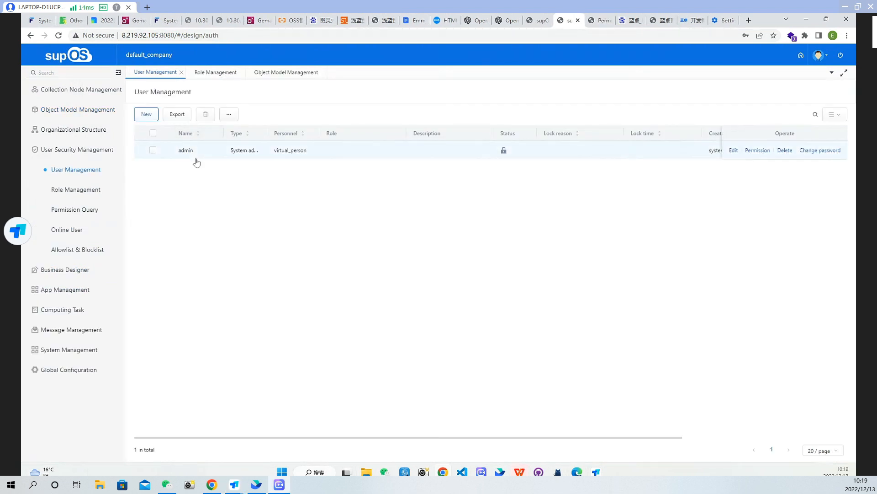
Set the admin account's data modeling authority to Resource controlled, assign it the test data group, and close its permission settings
click(759, 150)
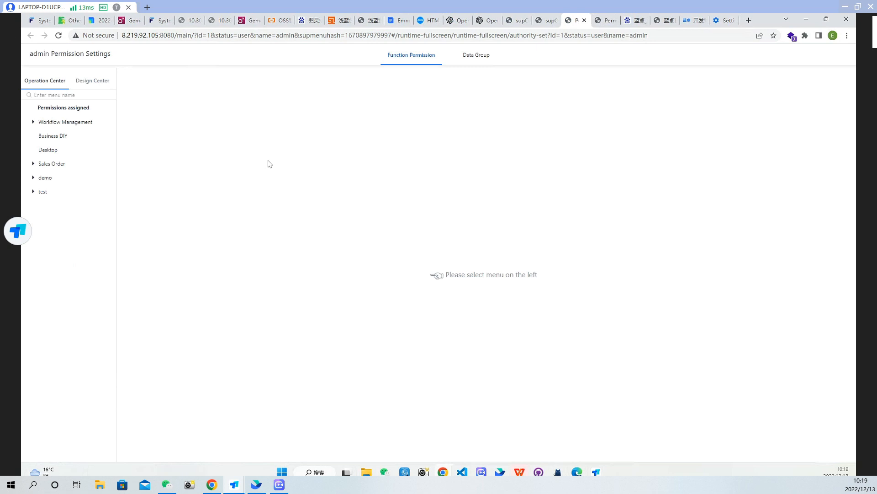
click(473, 59)
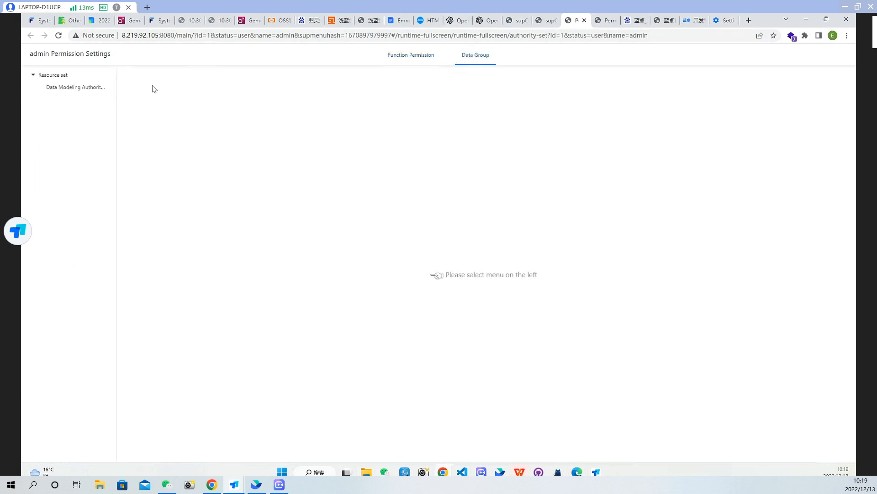
click(70, 90)
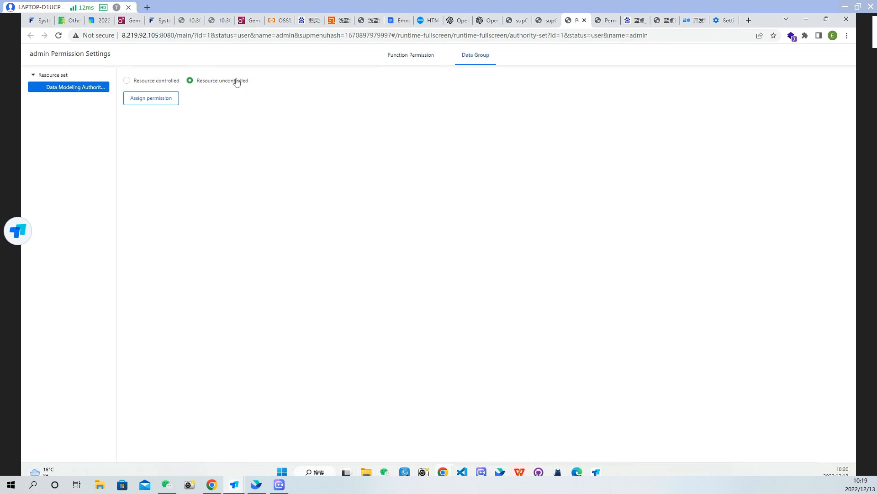
click(149, 86)
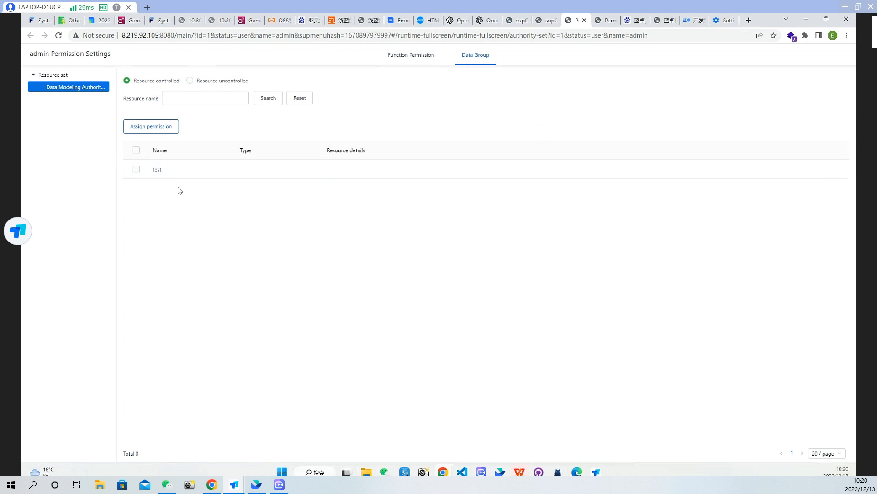
click(137, 170)
click(156, 131)
click(584, 20)
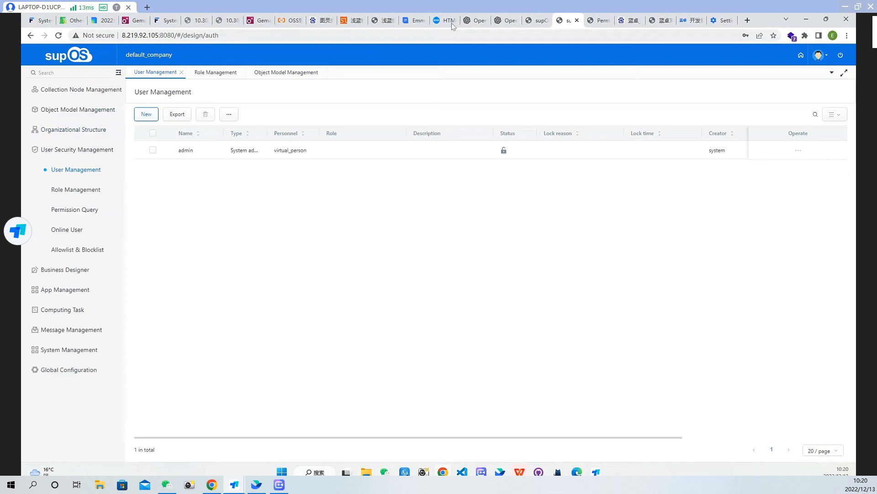
Return to Object Model Management, leave the data group's permission configuration, and view the subscription tasks in Task Management
click(541, 21)
click(567, 21)
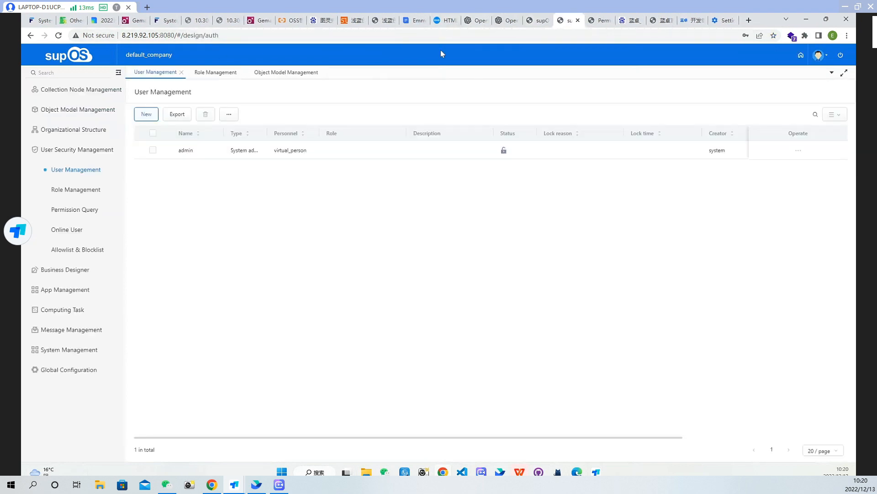
click(79, 110)
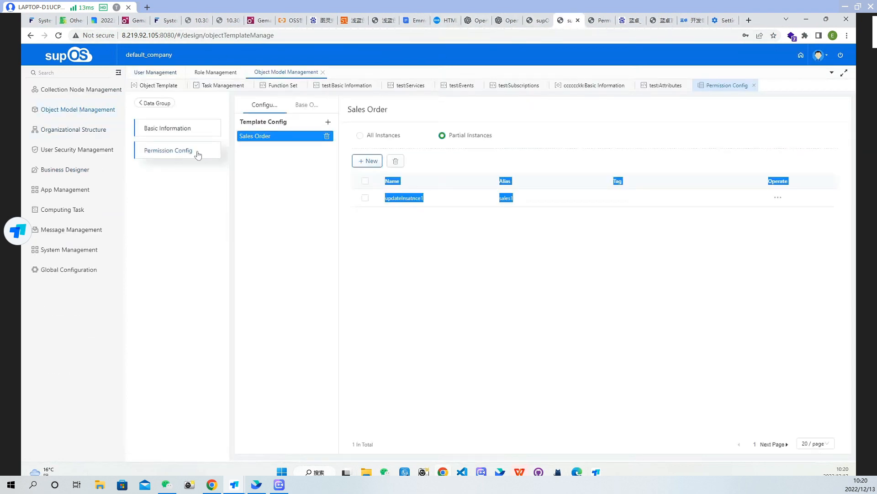
click(156, 102)
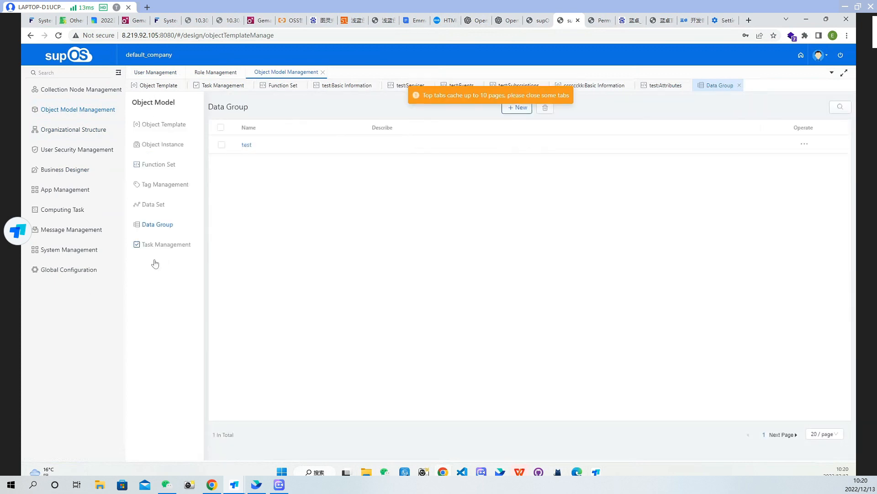
click(160, 245)
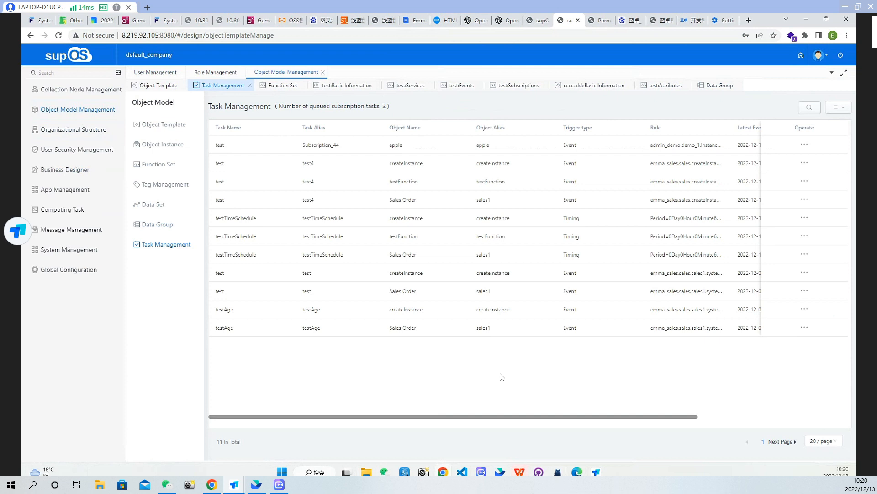
Open the Subscriptions page of the Sales Order entity template from the default object template list
click(167, 124)
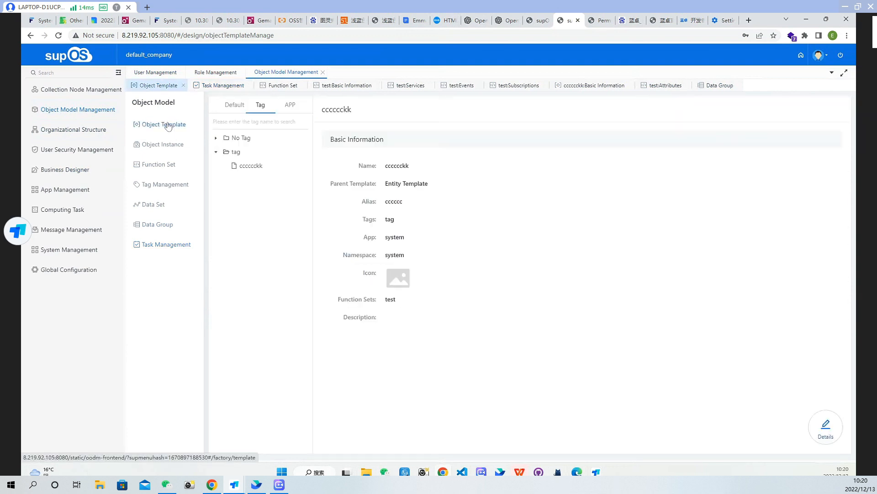
click(233, 111)
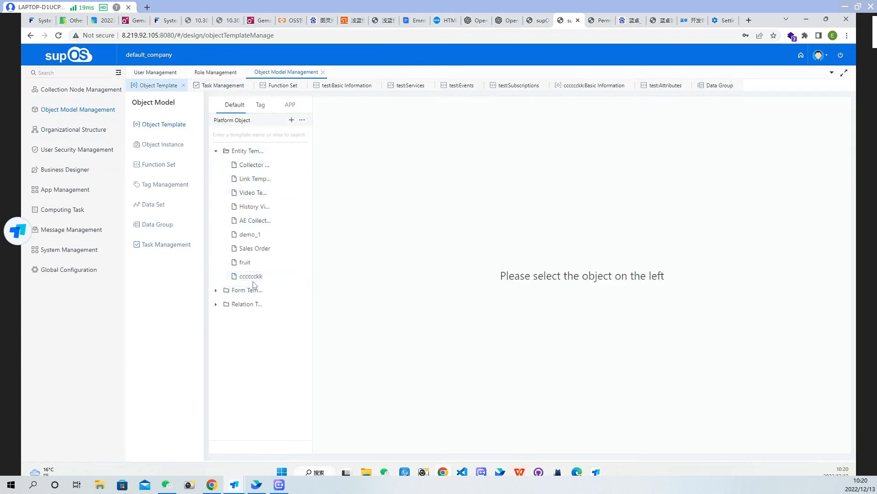
click(249, 276)
click(251, 249)
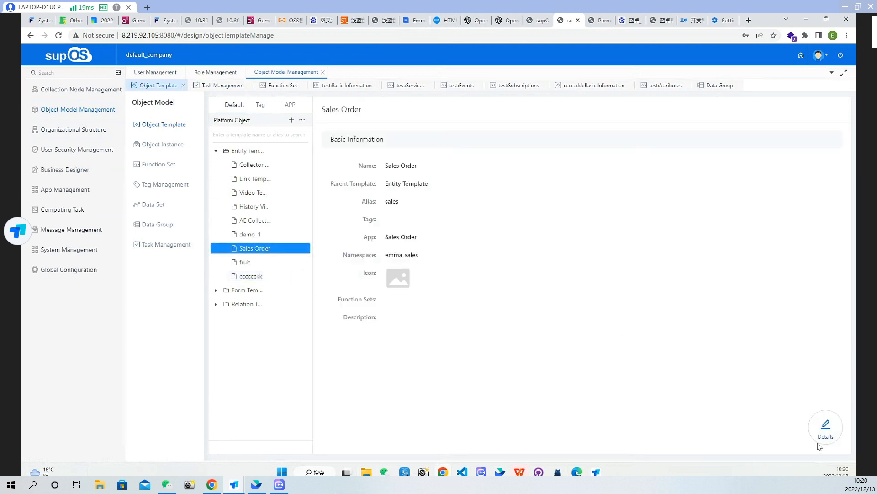
click(826, 427)
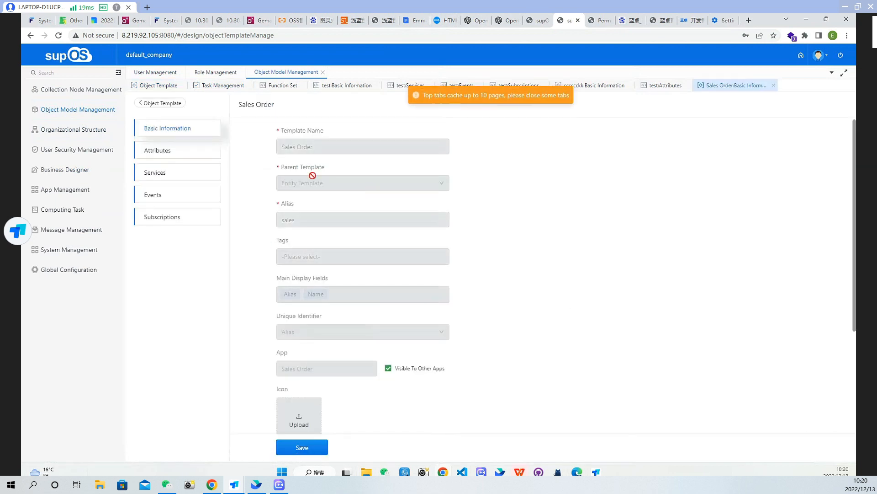
click(180, 221)
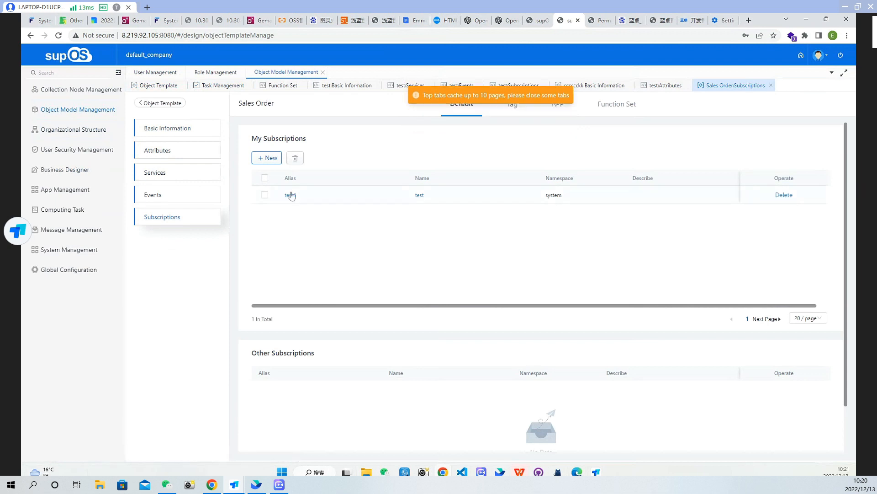
Start a new Sales Order subscription with the name test and the alias test5
click(279, 158)
click(602, 161)
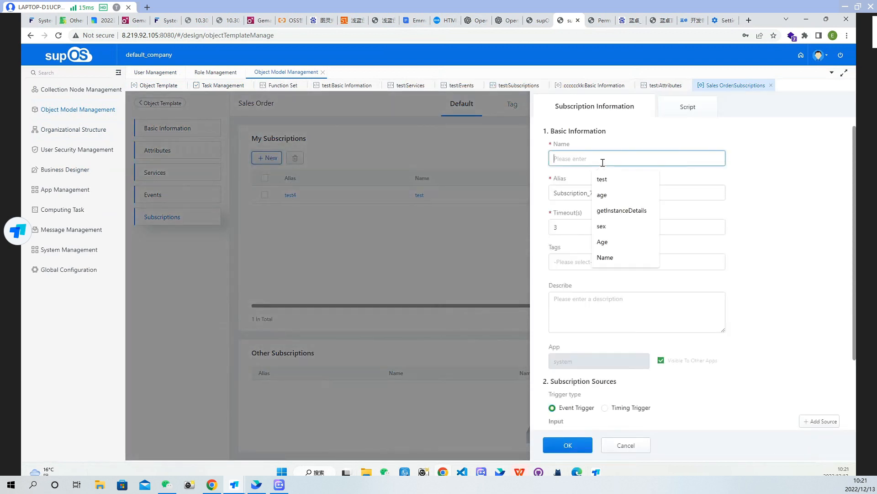
text(test)
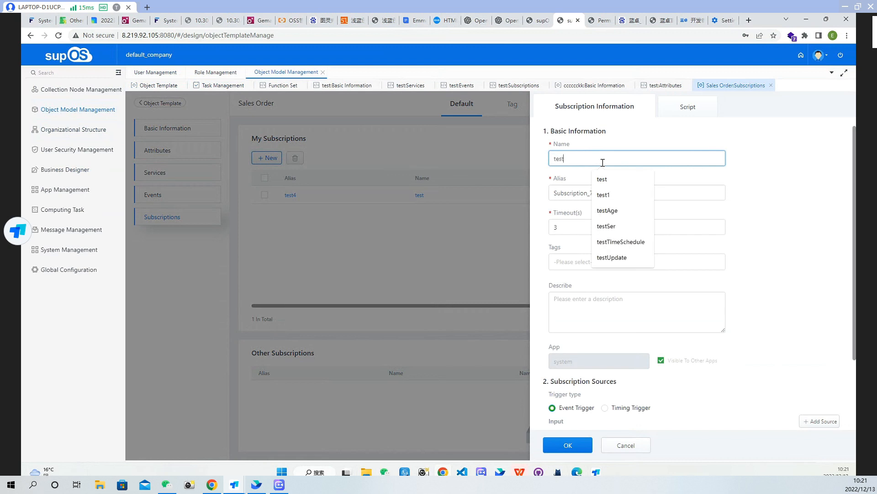
double_click(576, 193)
text(test5)
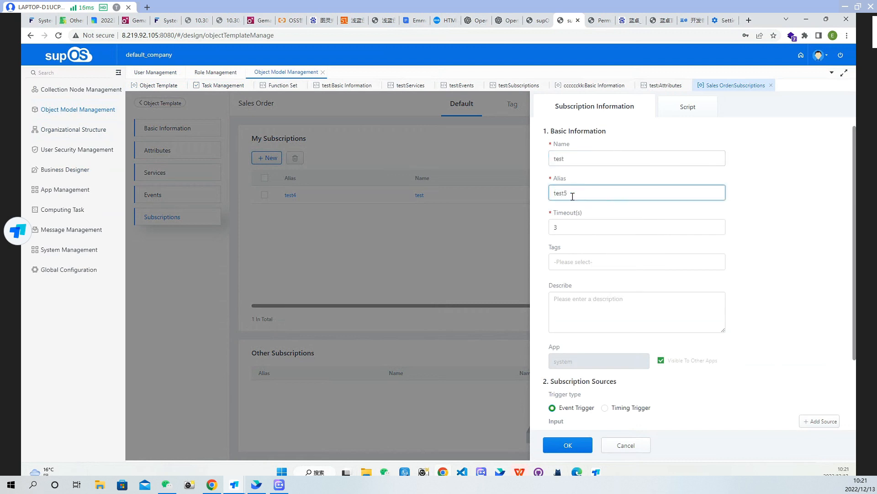
scroll(596, 295, down, 2)
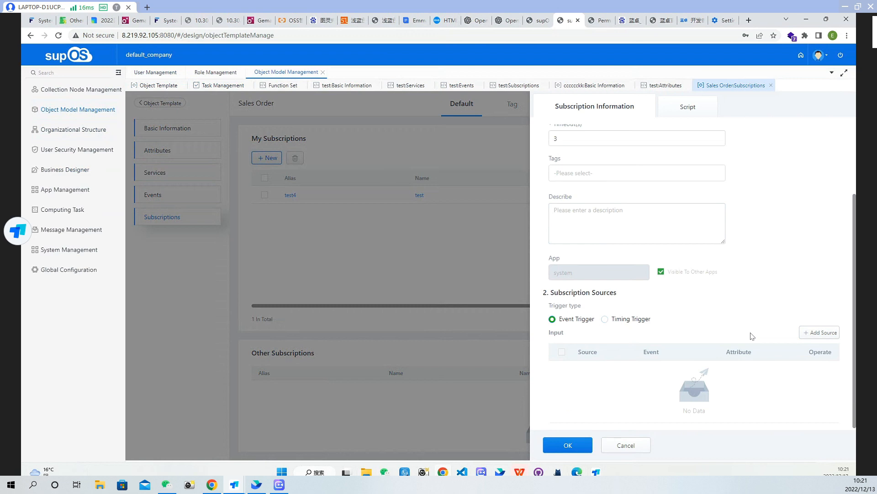
Add the value change event of the Sales Order instance sales1 as the subscription's event source
click(807, 335)
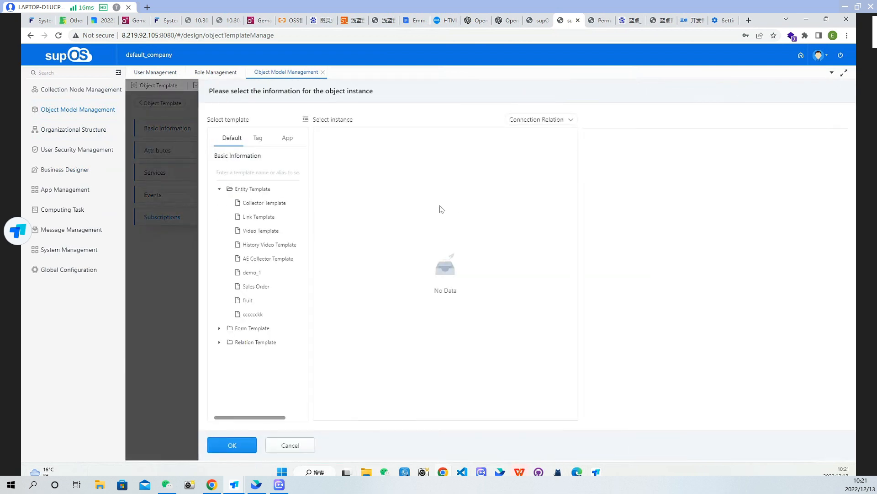
click(258, 286)
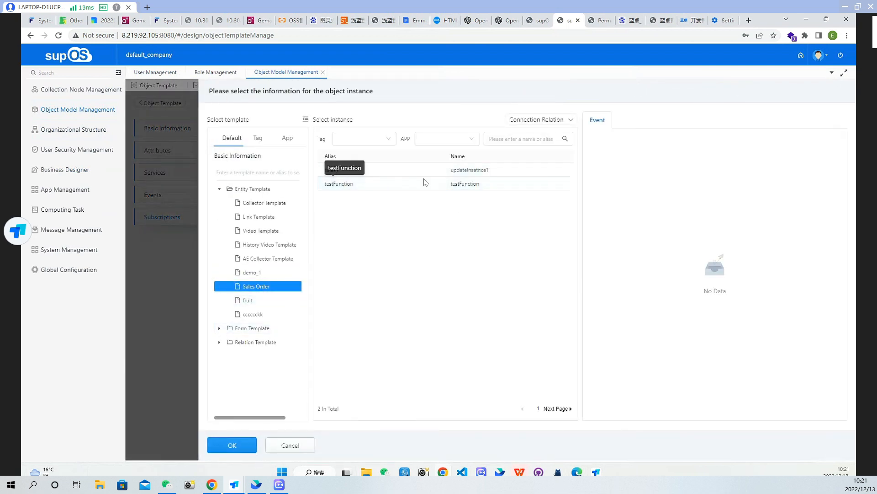
click(483, 172)
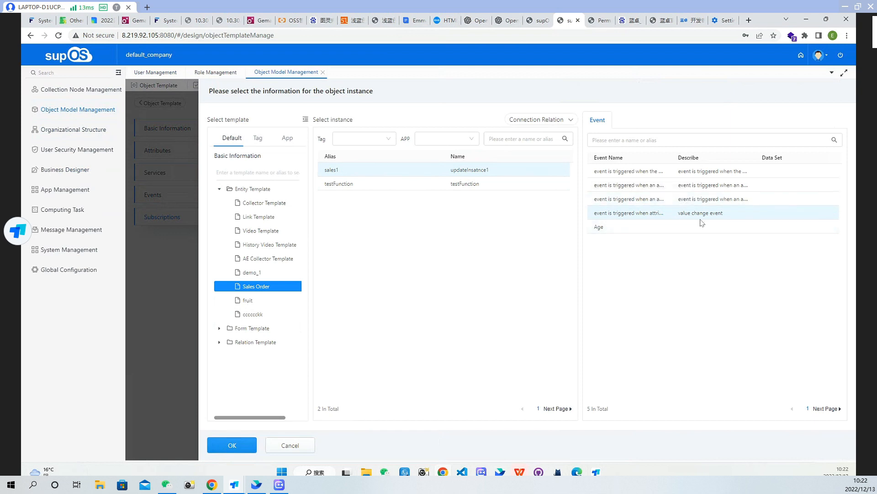
click(232, 445)
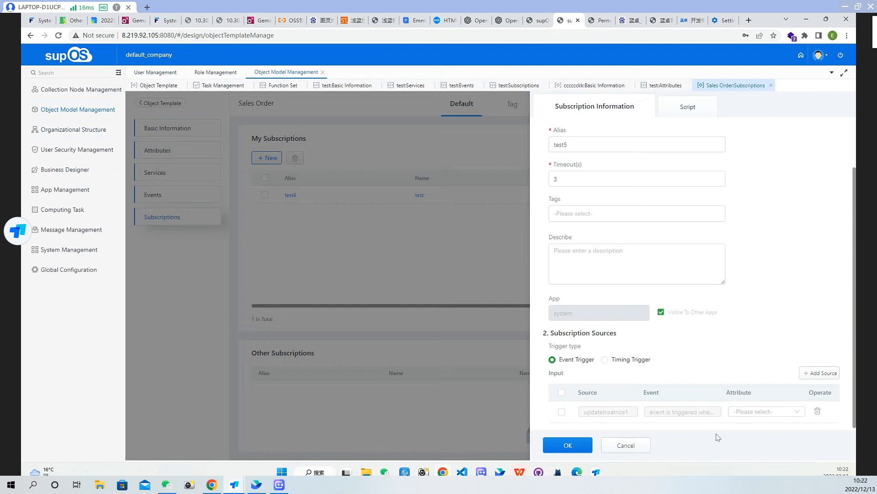
Select age as the event source's attribute and save the test5 subscription
click(773, 412)
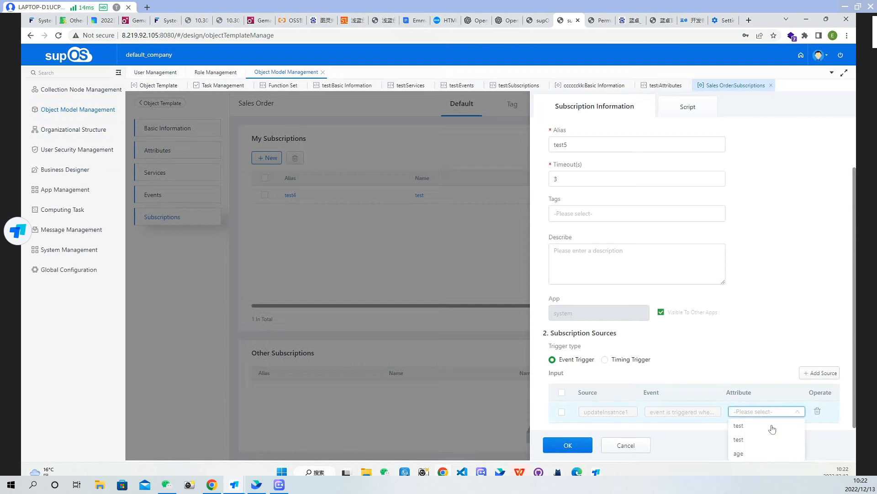
click(753, 457)
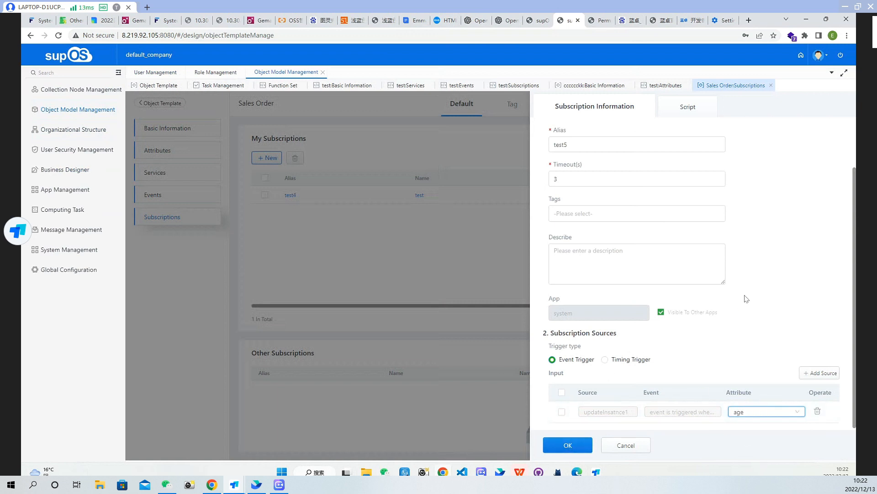
click(568, 445)
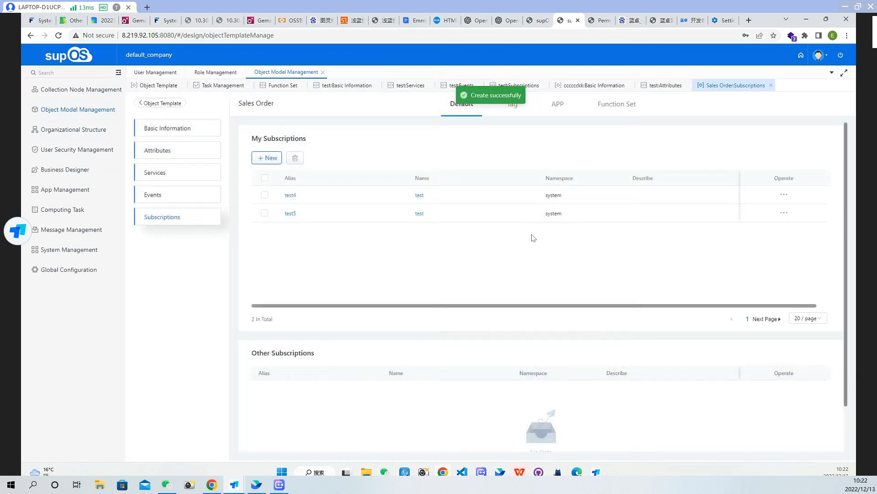
Open the Attributes page of the Sales Order object instance sales1
click(160, 103)
click(172, 145)
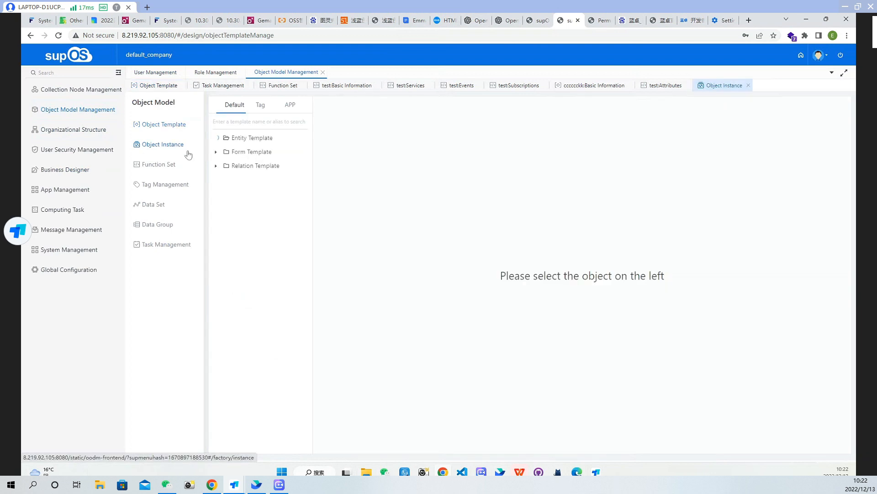
click(251, 235)
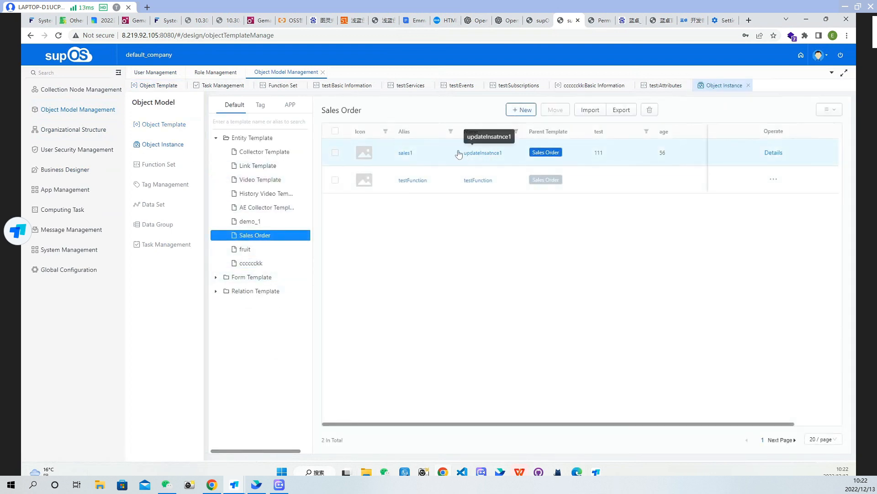
click(495, 156)
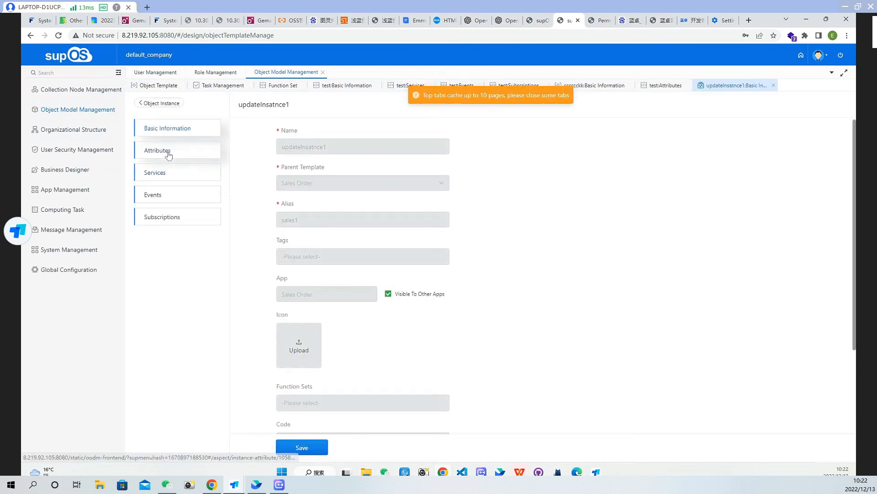
click(159, 151)
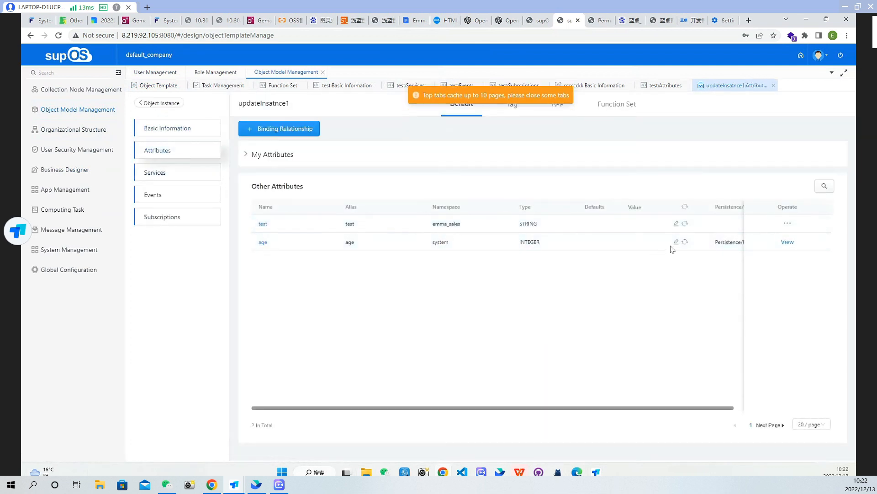
Set the value of the sales1 instance's age attribute to 89
click(676, 242)
click(489, 174)
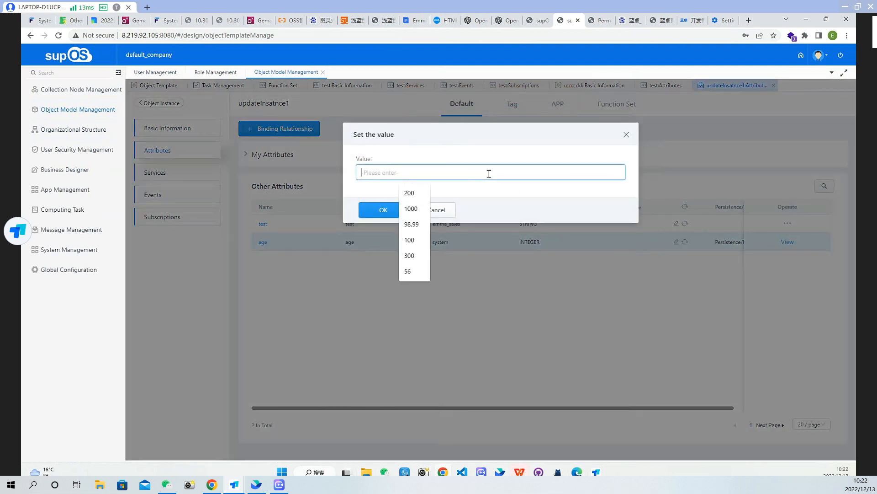
text(89)
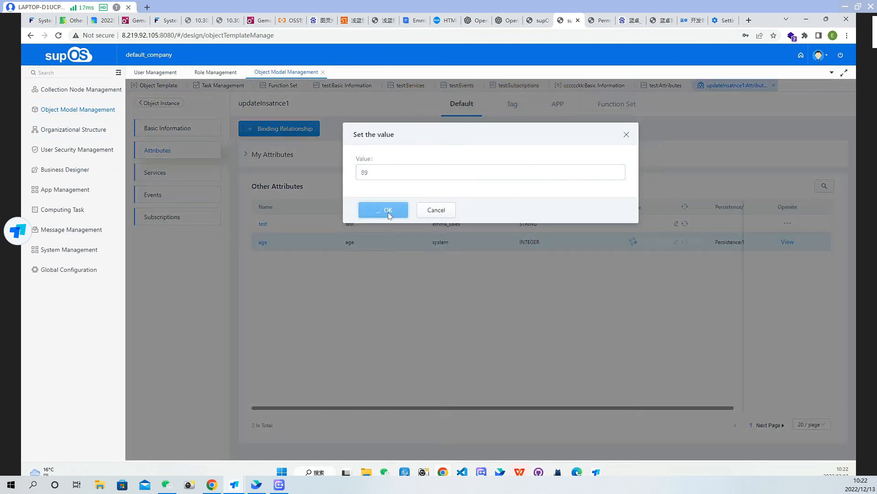
click(388, 213)
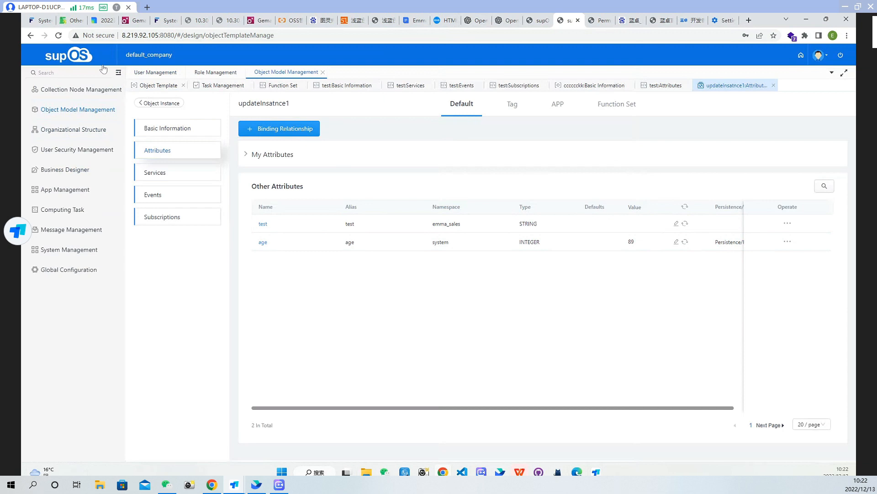
Reload the page and examine the task list in Task Management for the test5 subscription tasks
click(57, 35)
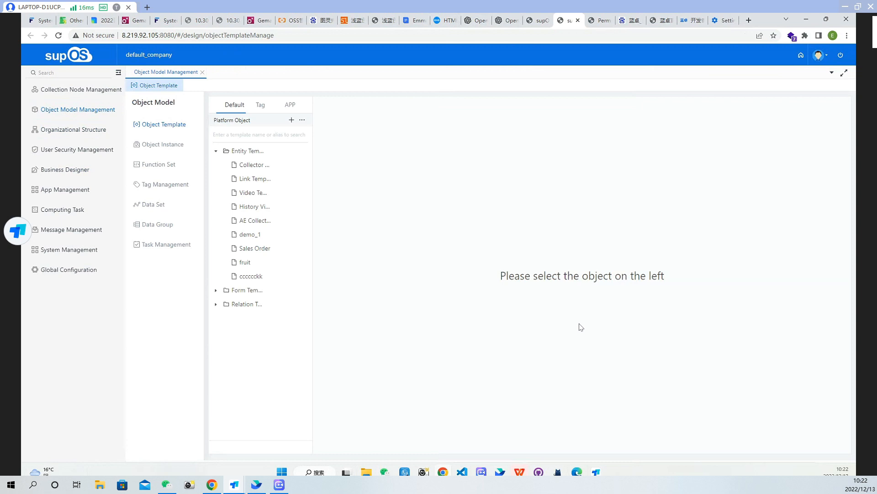
click(150, 244)
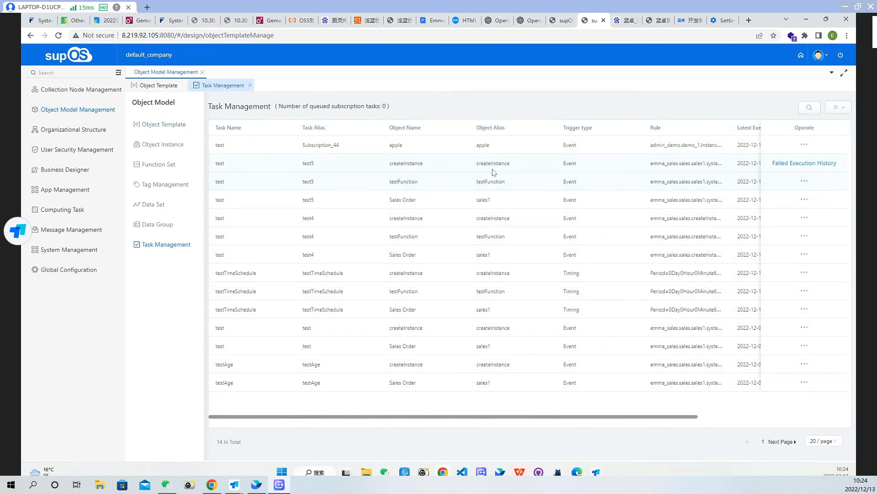
drag(511, 163, 415, 167)
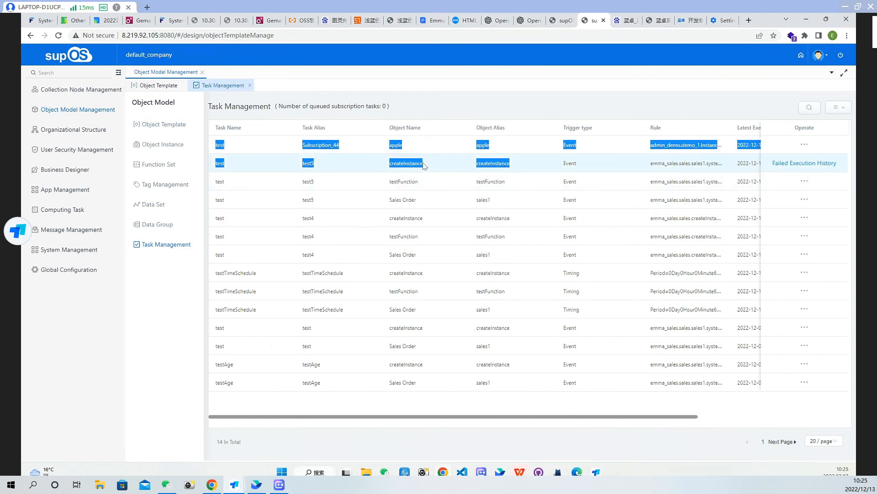
Examine the object names, latest execution times and task statuses of the test5 subscription tasks in Task Management
click(431, 183)
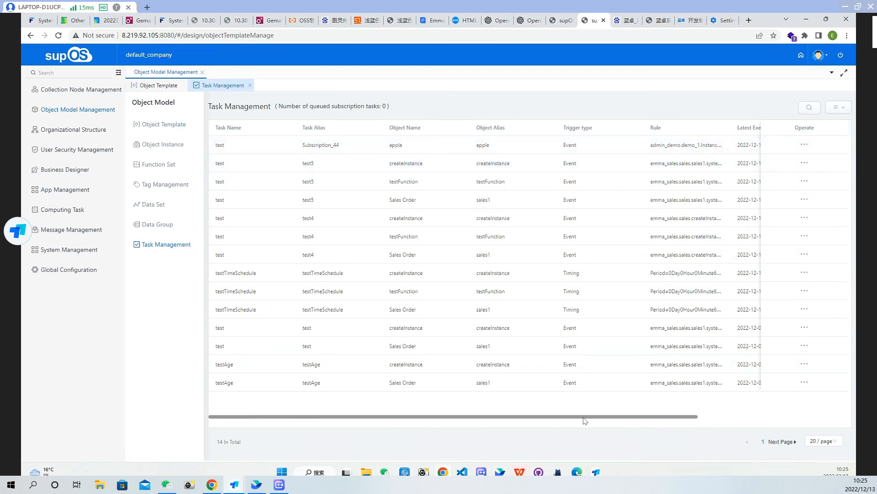
drag(593, 417, 702, 420)
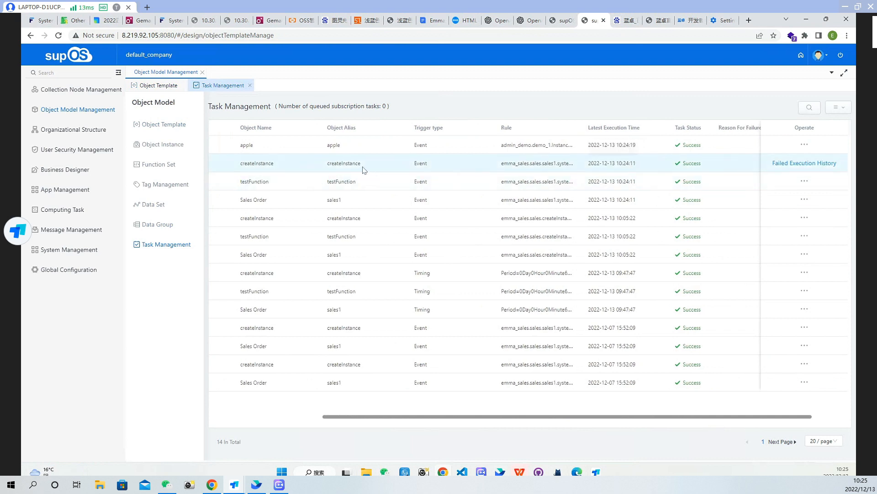
drag(363, 166, 240, 166)
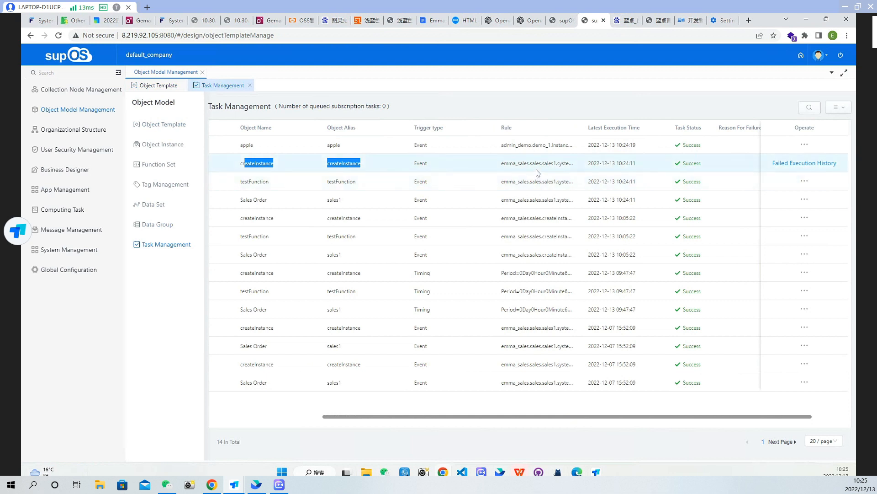
click(563, 171)
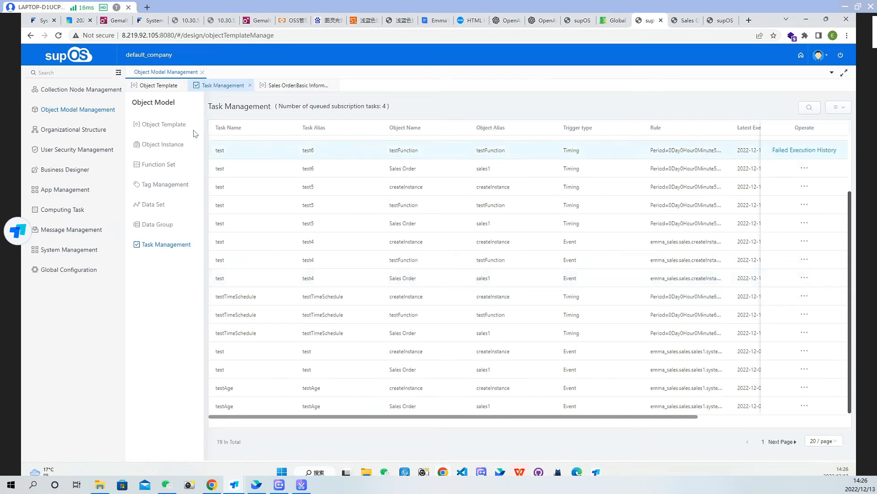
Open the Subscriptions page of the Sales Order object template
click(169, 124)
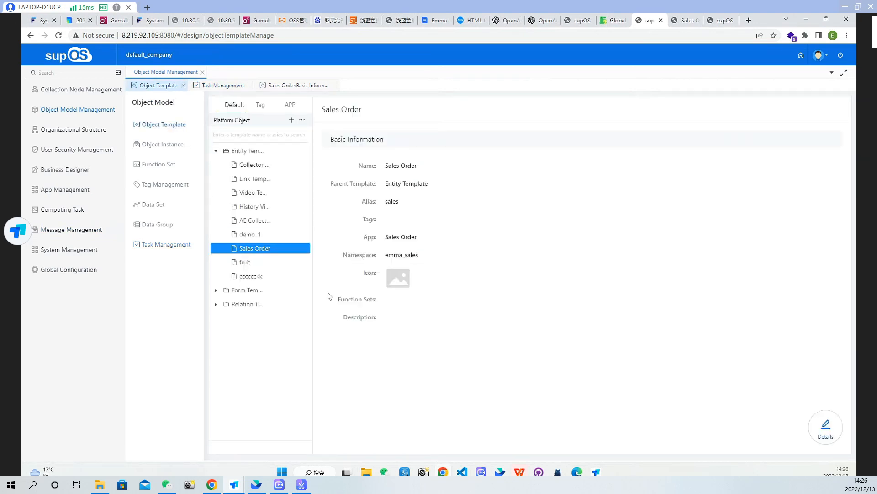
click(826, 426)
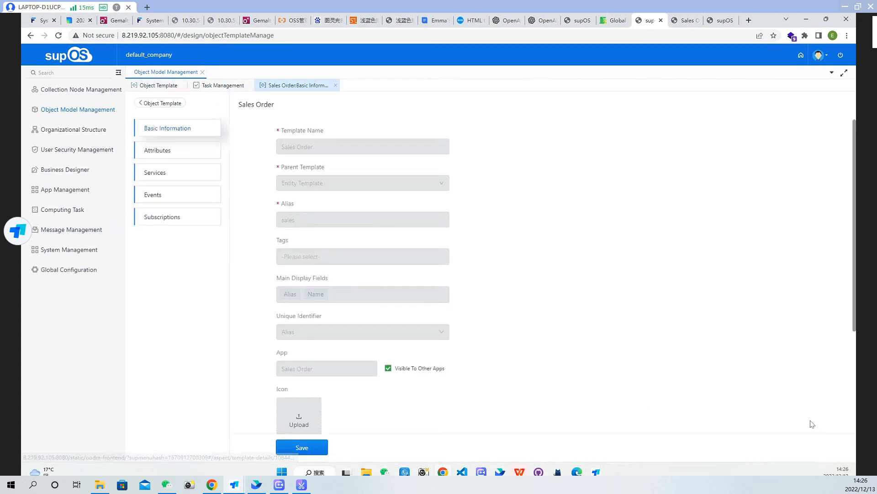
click(191, 217)
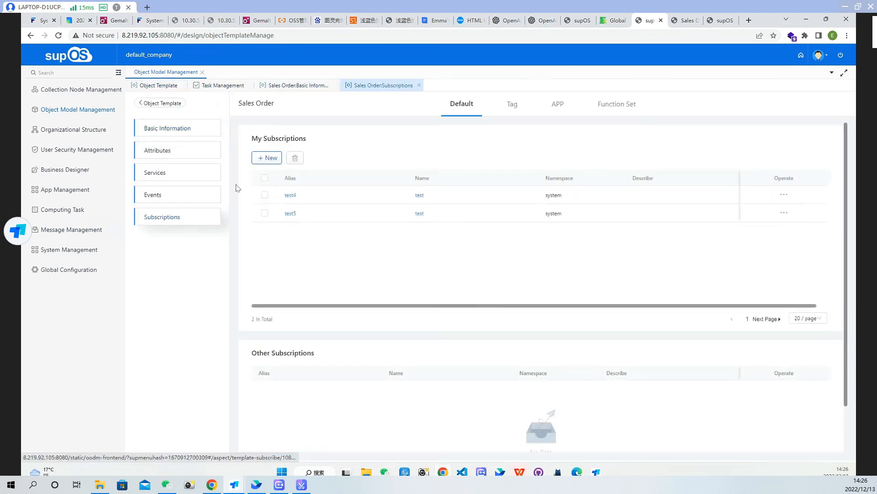
Start a new subscription for the Sales Order template with the name test and the alias test6
click(270, 159)
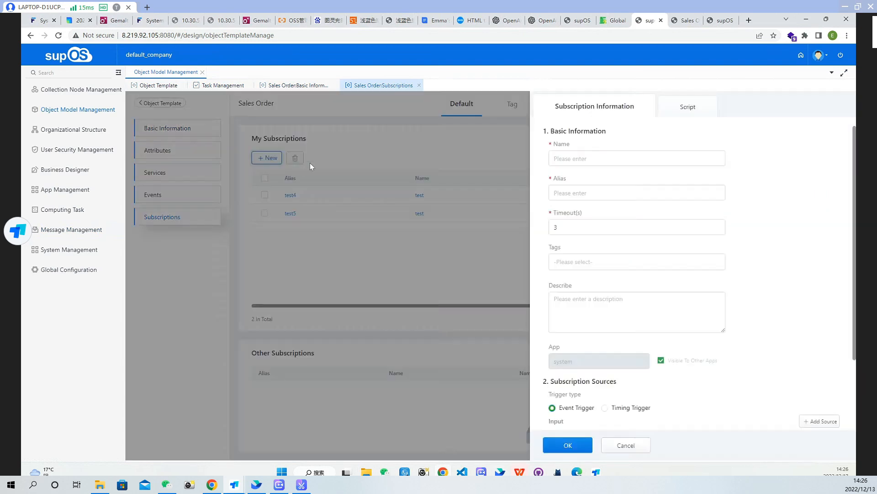
click(581, 159)
text(test)
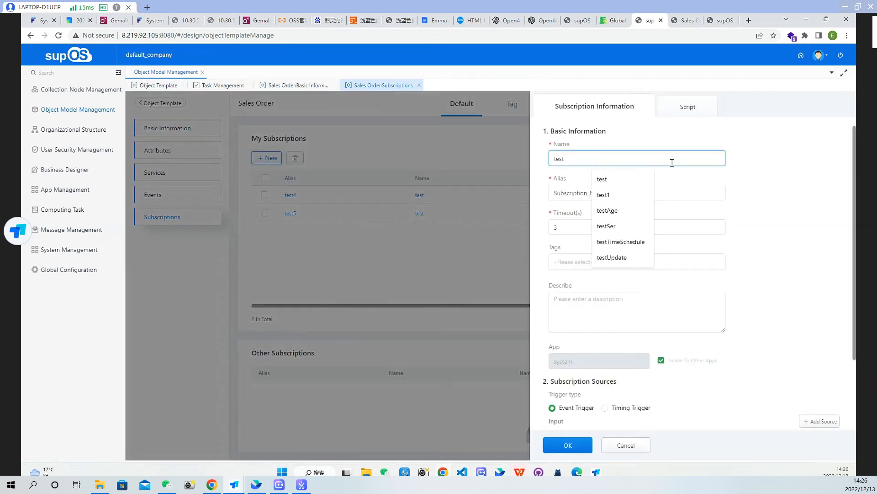
double_click(571, 194)
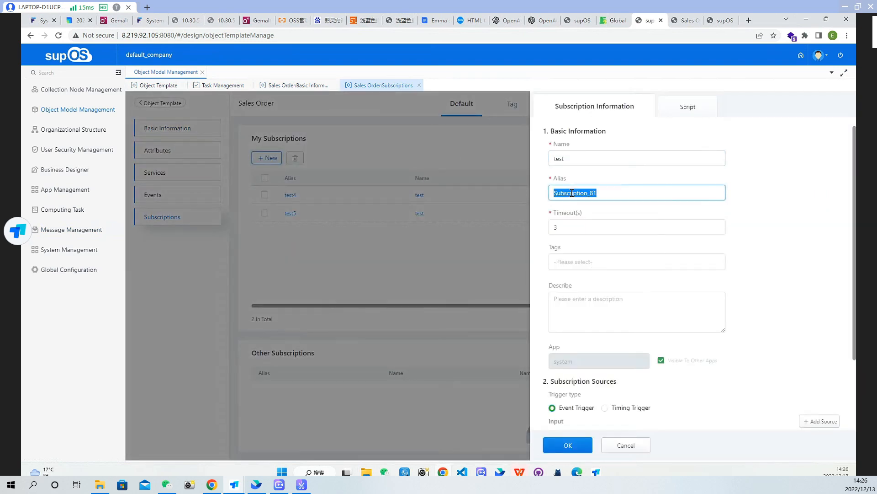
text(test6)
scroll(607, 284, down, 2)
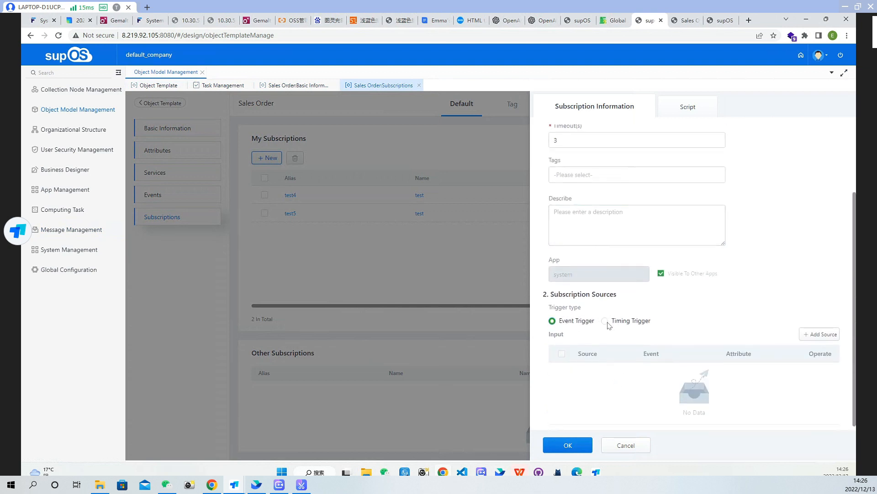
click(605, 320)
scroll(754, 349, down, 1)
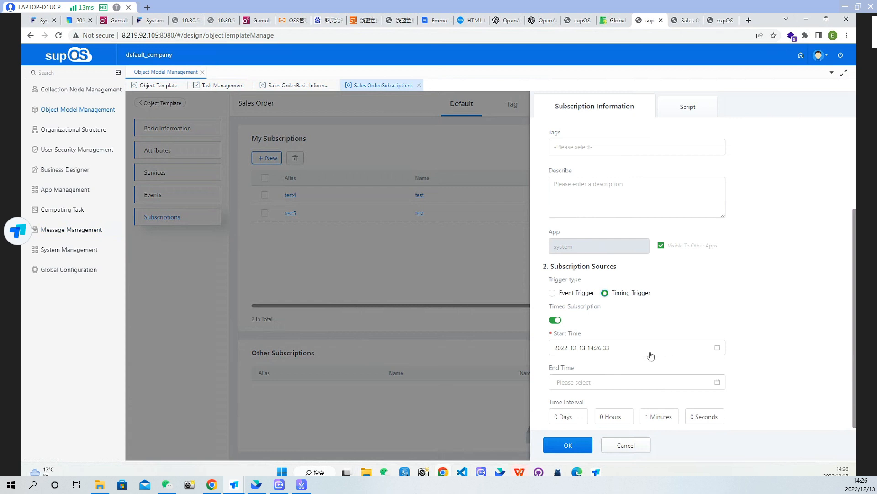
click(686, 383)
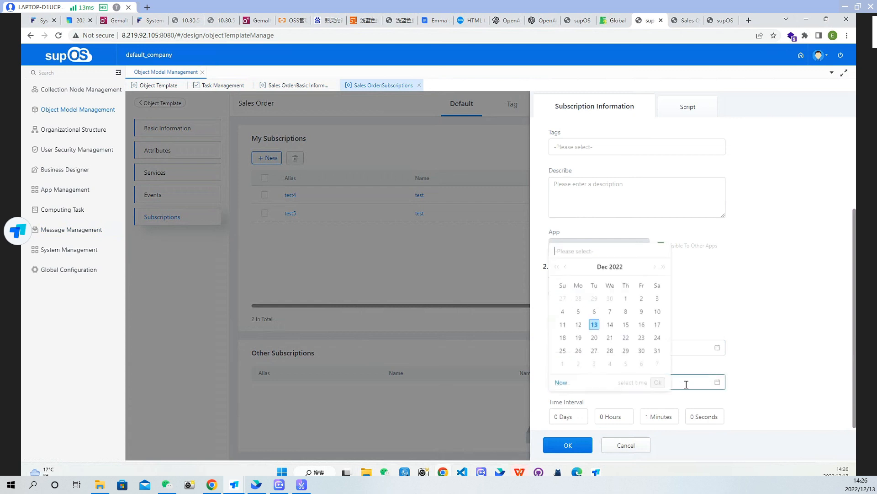
click(610, 325)
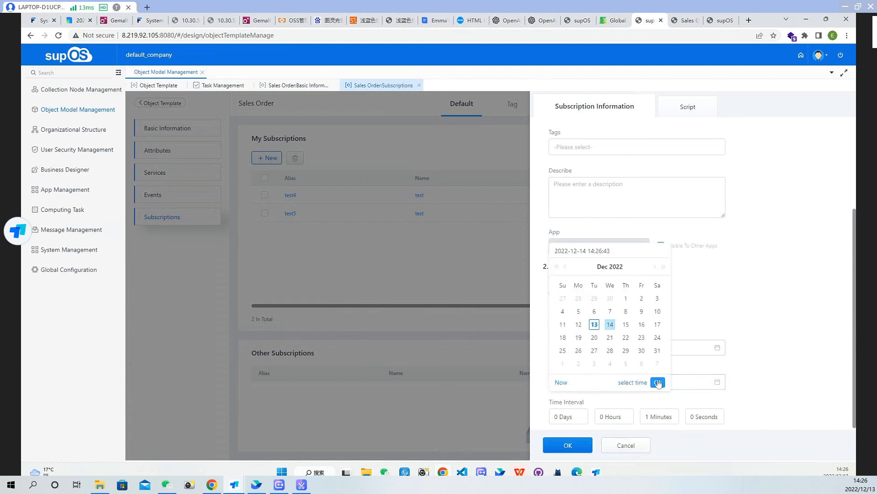
click(658, 383)
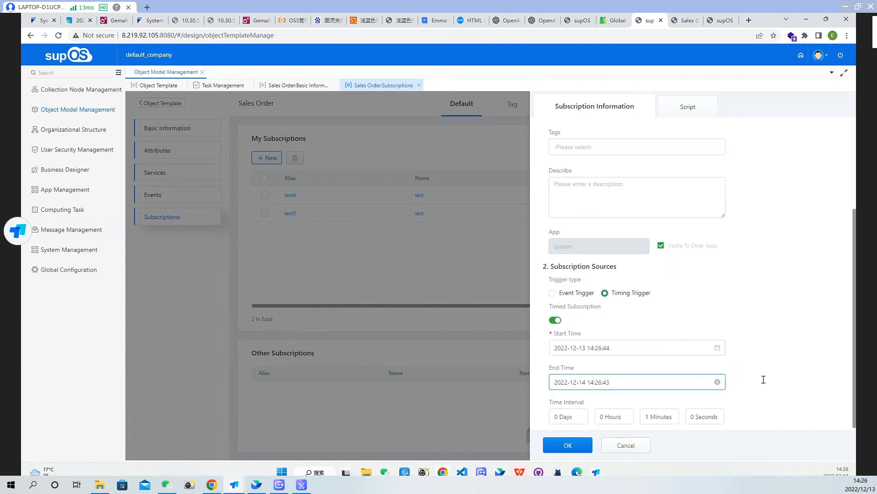
Set the timing interval to 0 minutes 5 seconds and save the test6 subscription
click(676, 420)
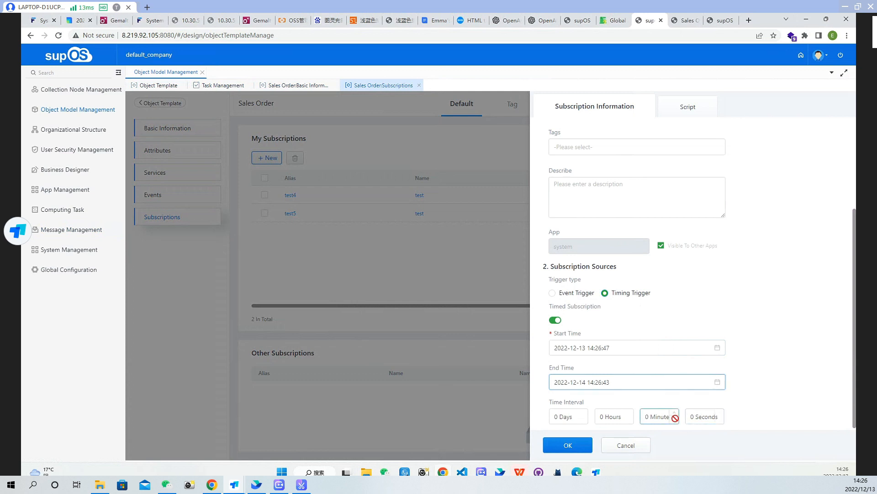
click(720, 413)
click(721, 413)
click(720, 413)
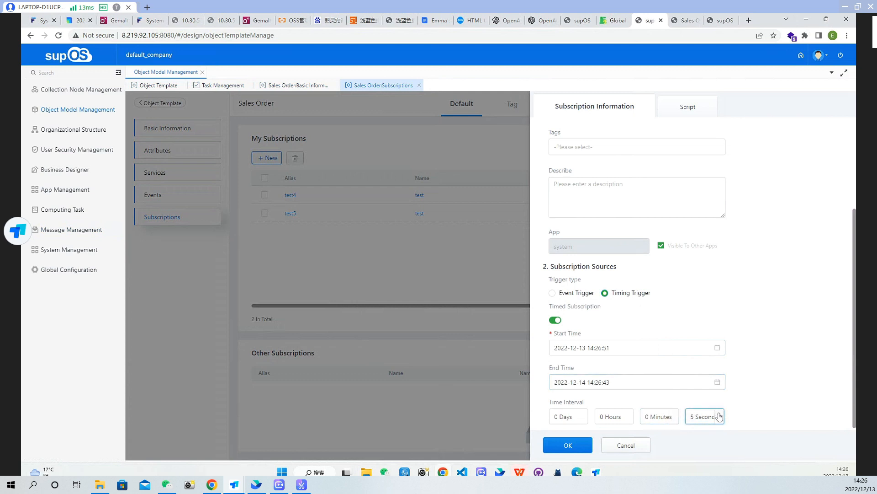
scroll(712, 379, up, 3)
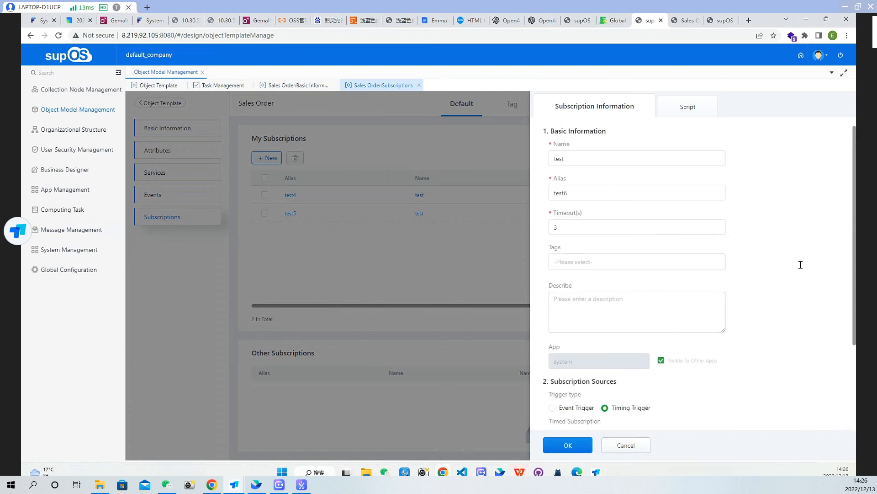
scroll(797, 313, down, 3)
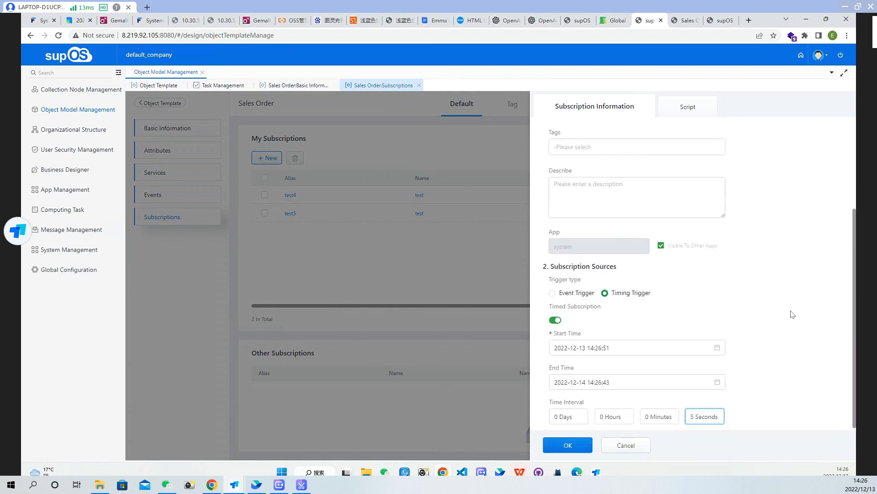
click(569, 444)
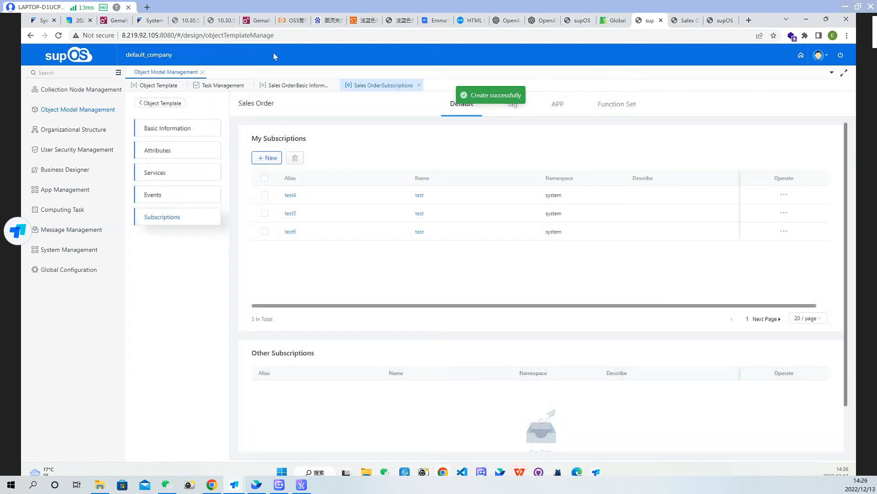
Reload the page and examine the trigger type, latest execution time and status of the test6 tasks in Task Management
click(167, 86)
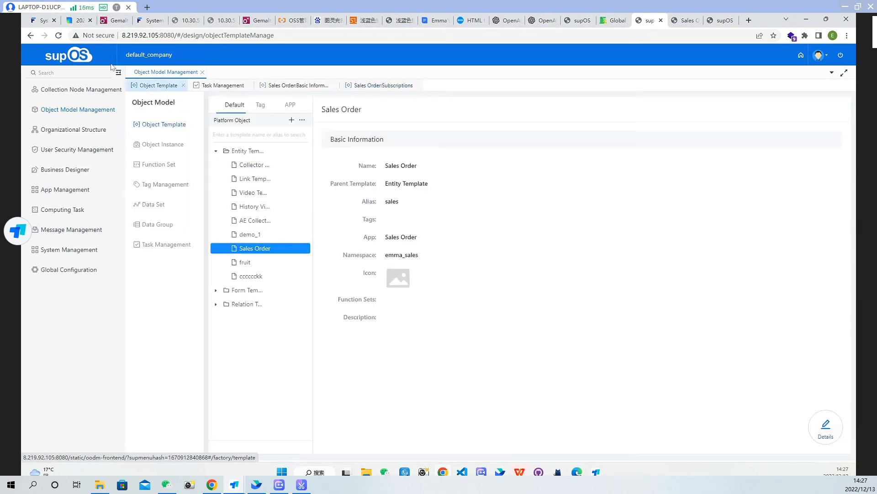
click(59, 36)
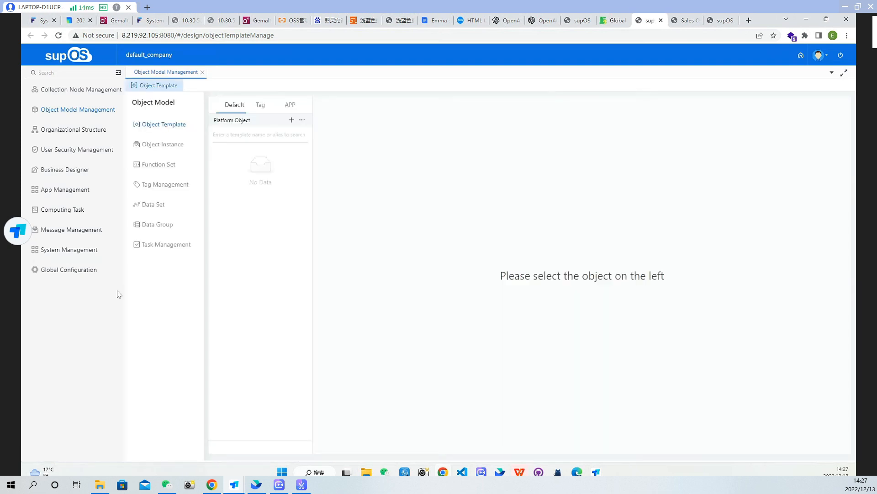
click(183, 251)
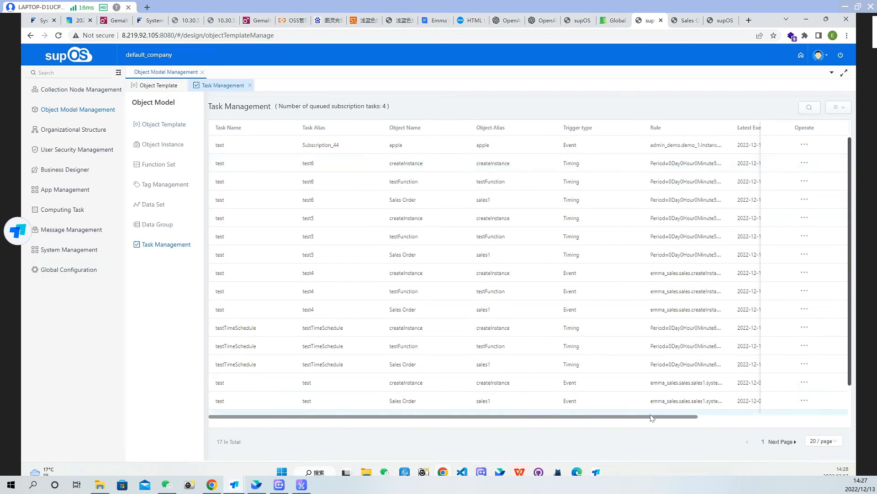
scroll(649, 402, down, 2)
scroll(617, 387, up, 2)
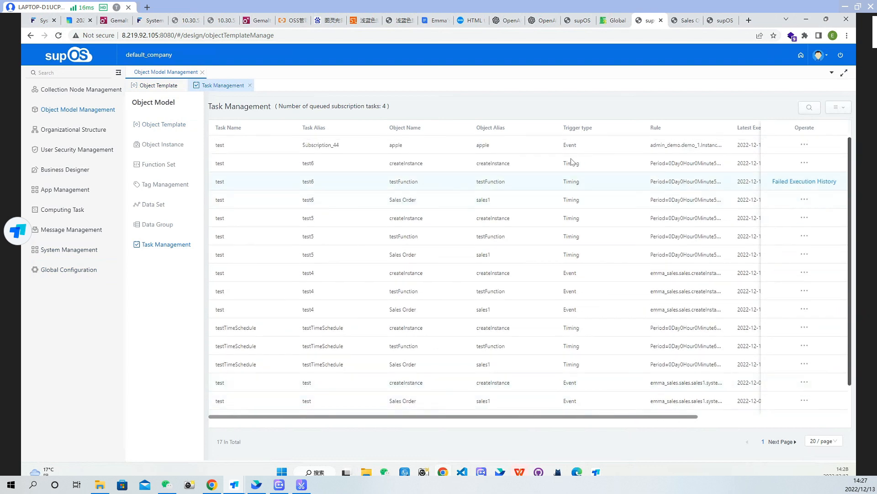
drag(668, 421, 750, 421)
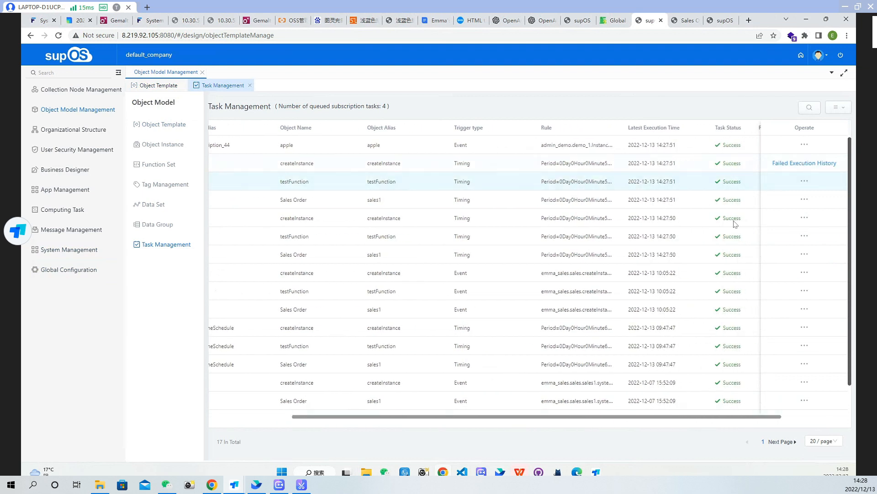
drag(596, 416, 592, 416)
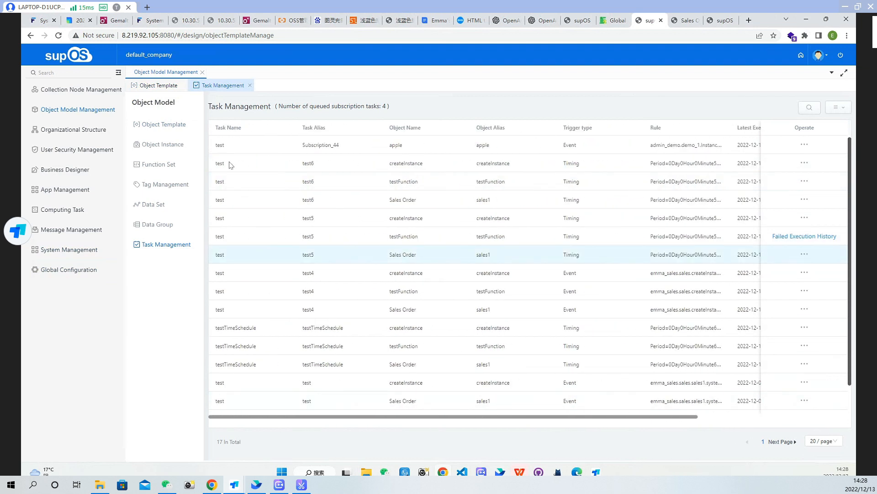
Return to the Object Template page
click(161, 125)
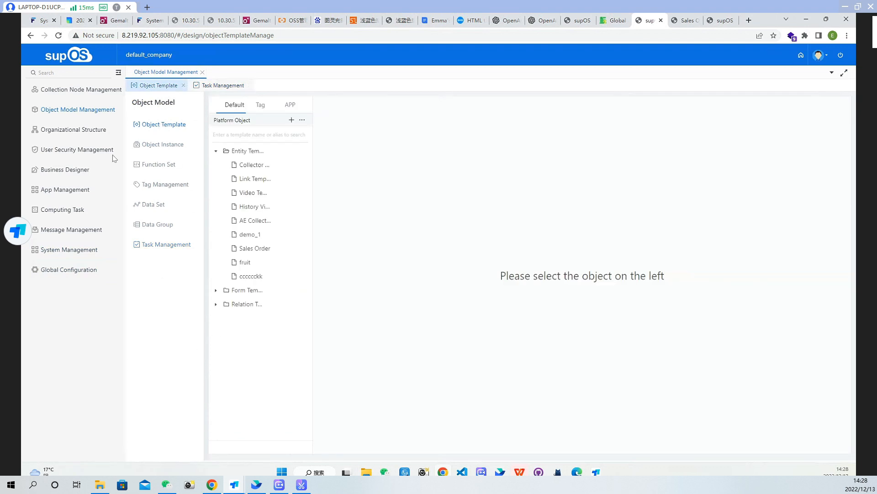